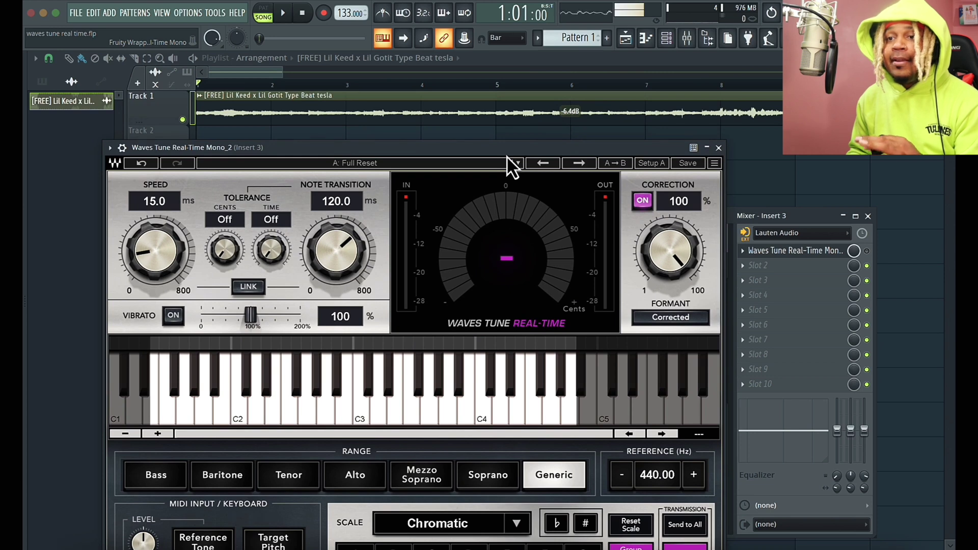
- Set the Waves Tune Real-Time scale to B Natural Minor
left_click_drag(506, 155, 510, 90)
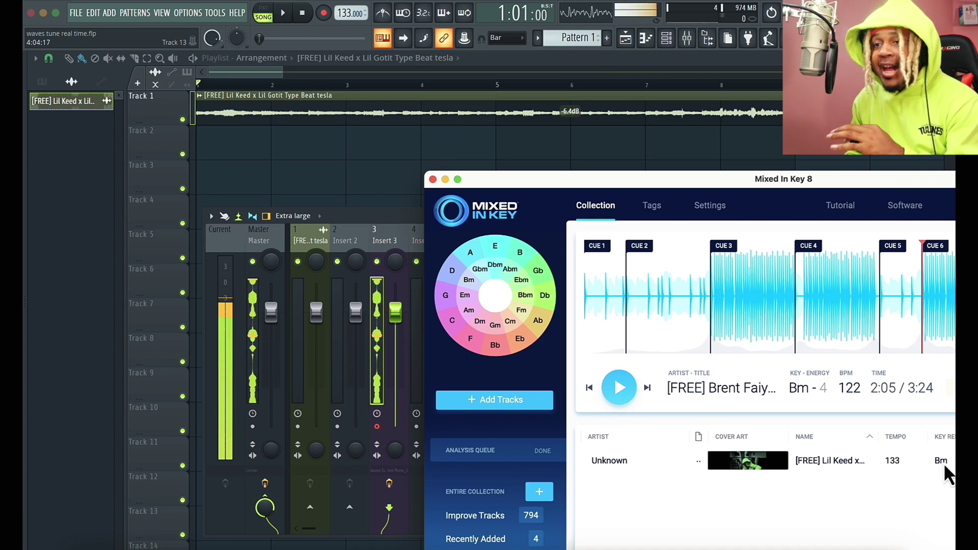
left_click(250, 70)
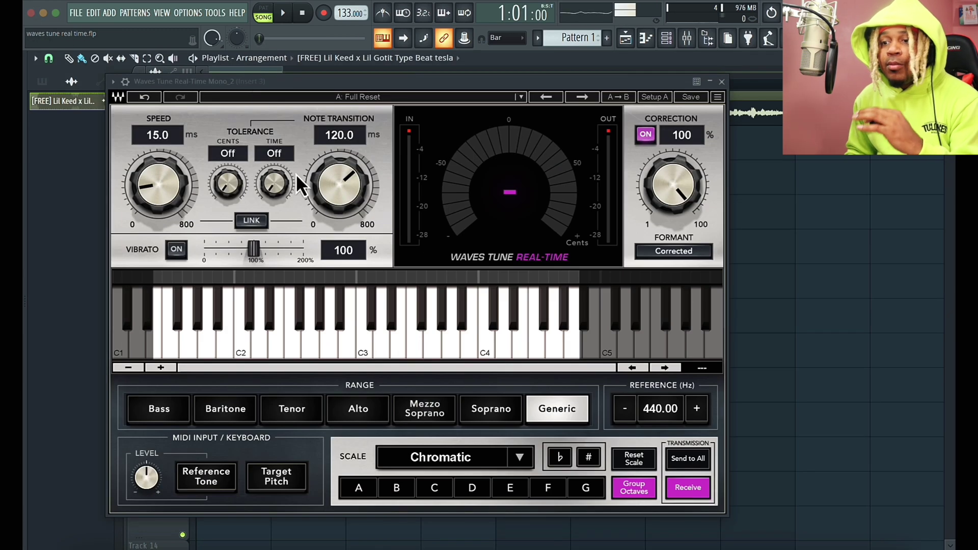
left_click(397, 488)
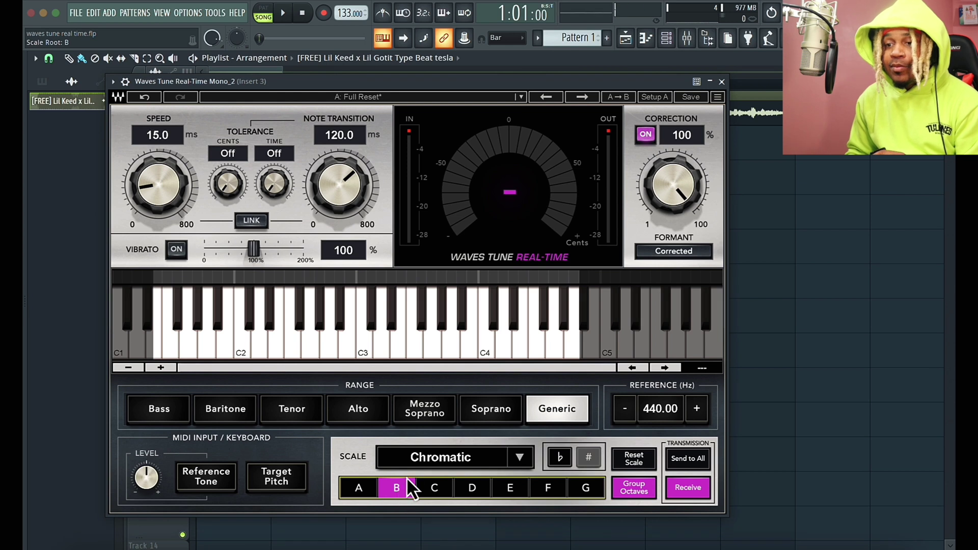
left_click(520, 458)
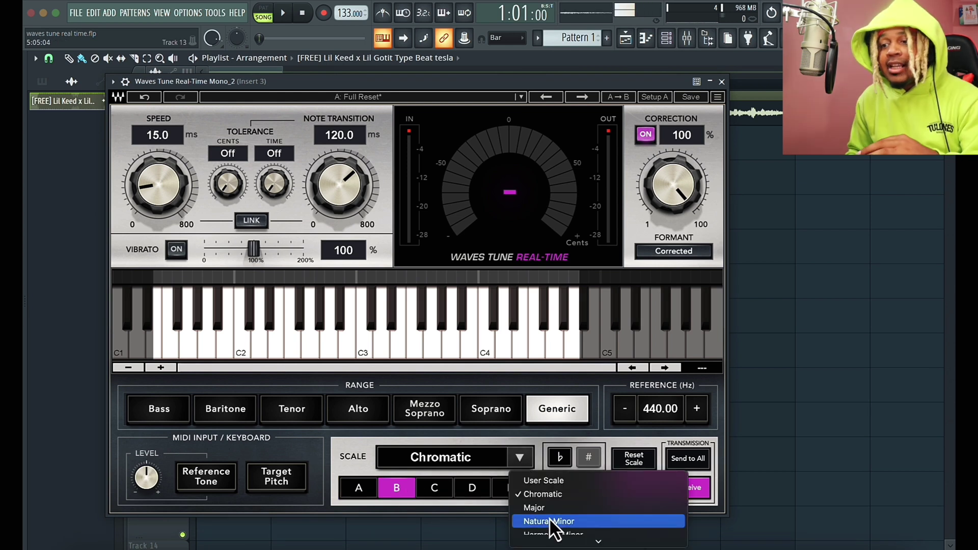
left_click(549, 519)
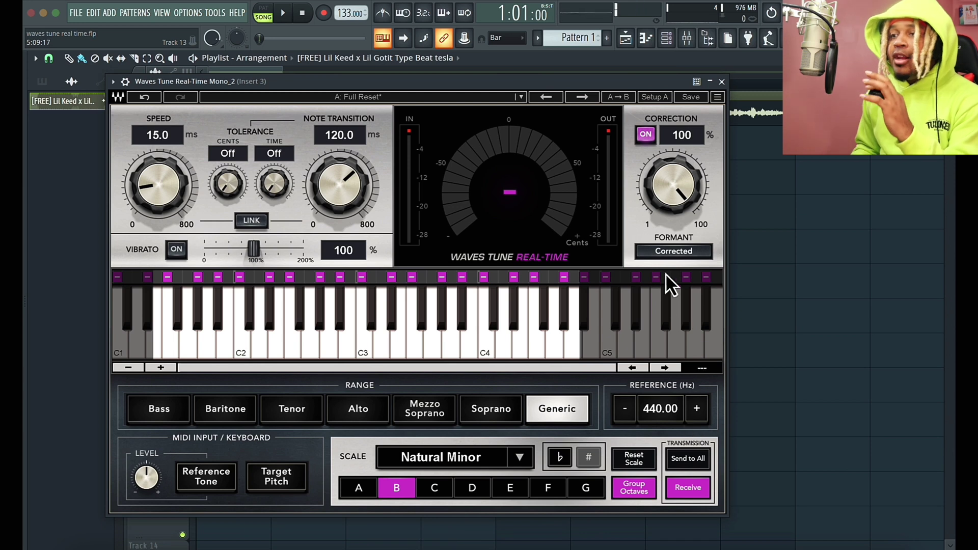
- Switch Formant to Not Corrected and back to Corrected
left_click(676, 250)
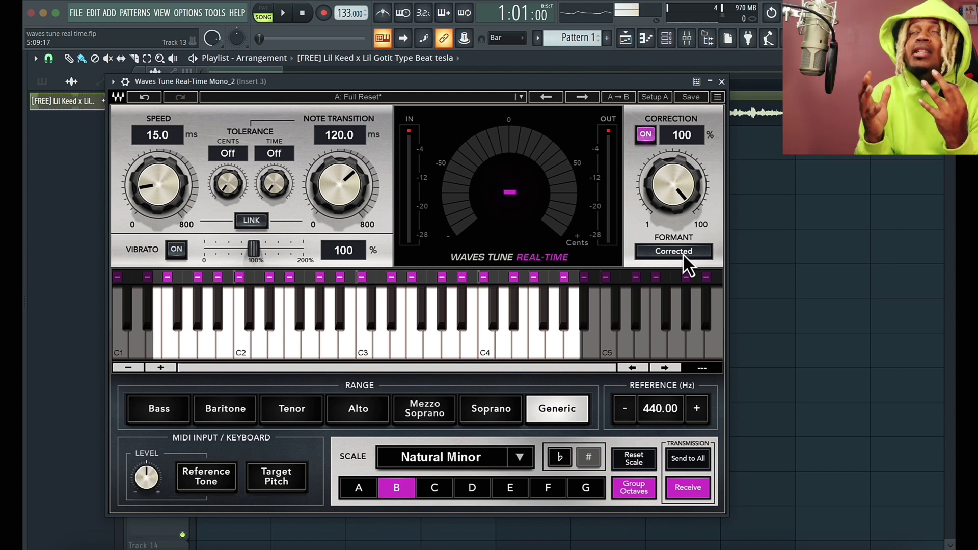
left_click(683, 253)
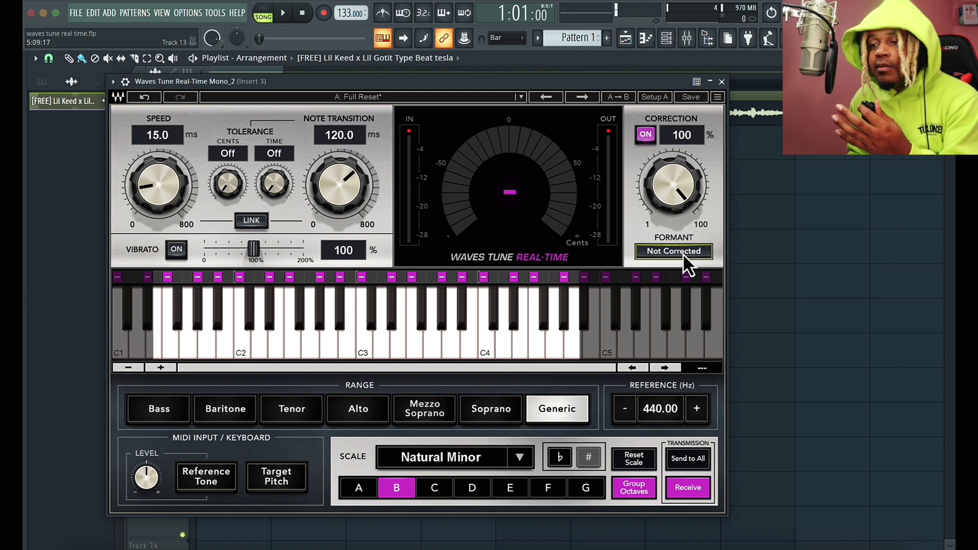
left_click(684, 252)
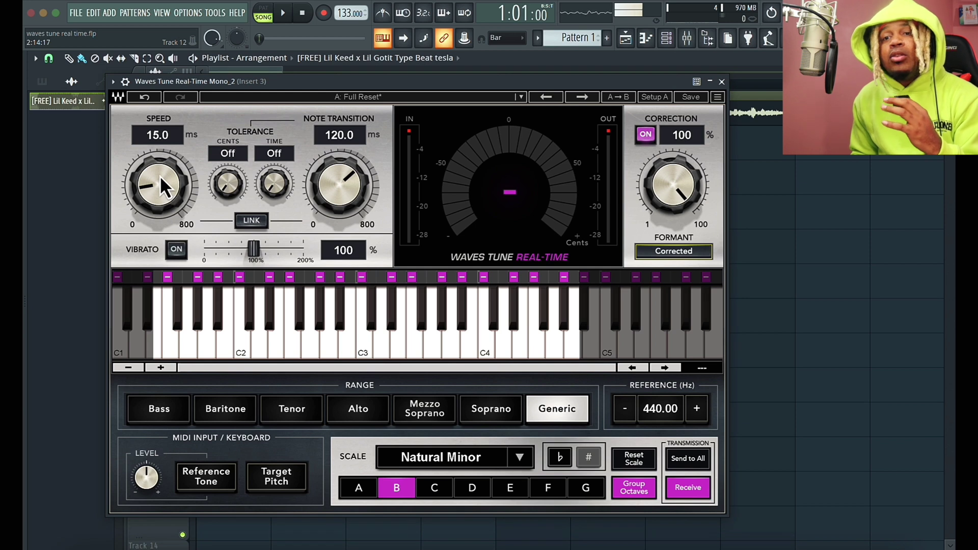
- Set Speed and Note Transition to 0.1 ms, and enable the Waves Tune effect slot on mixer Insert 3
left_click_drag(160, 175, 151, 317)
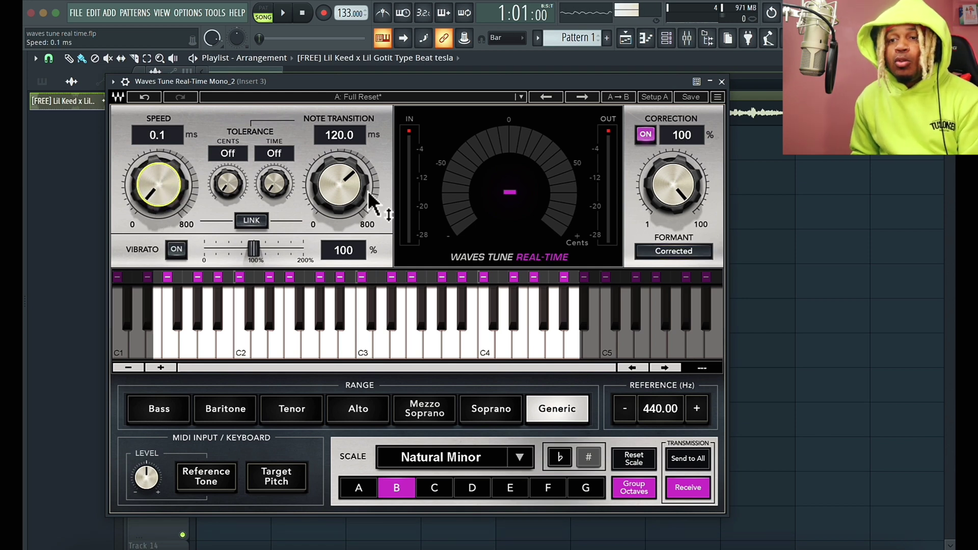
left_click_drag(336, 176, 258, 340)
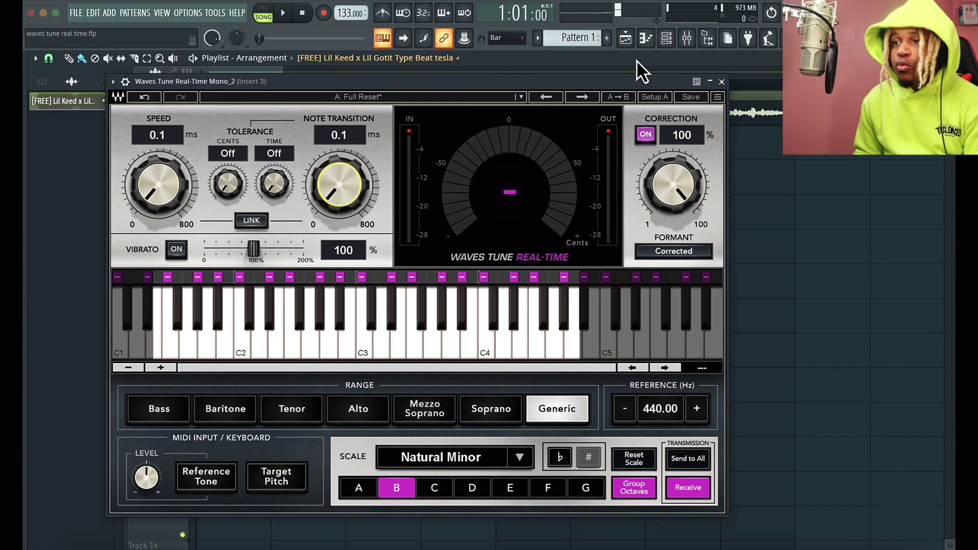
left_click(681, 40)
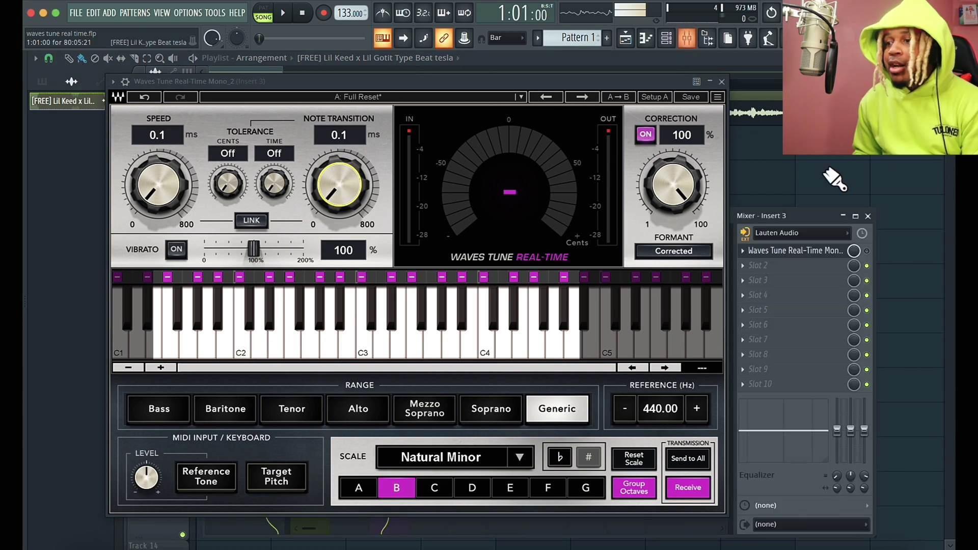
left_click(867, 252)
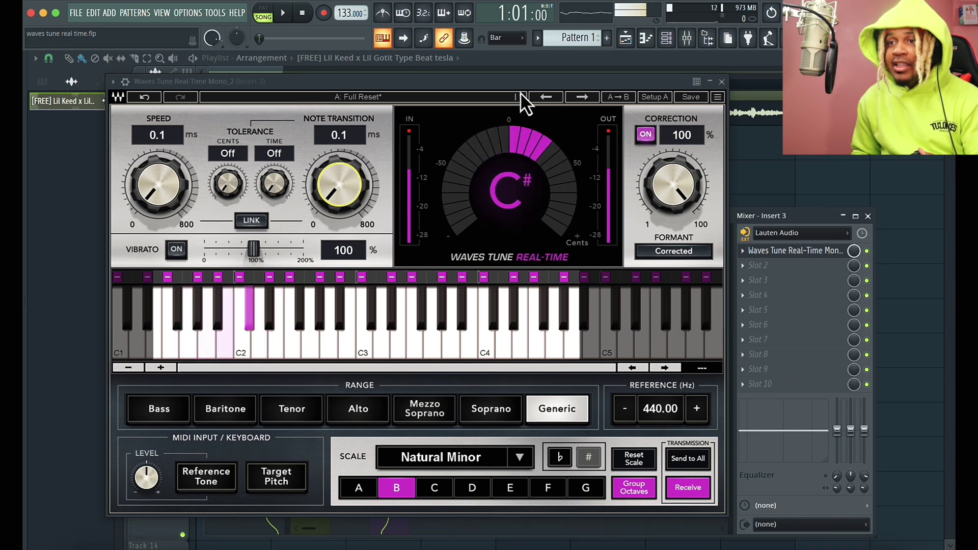
- Compare Note Transition at 37.7, 478.8 and 34.7 ms, bringing Speed back to 0.1 ms
mouse_move(520, 92)
left_mouse_down()
mouse_move(385, 359)
mouse_move(359, 374)
mouse_move(621, 270)
mouse_move(716, 404)
mouse_move(766, 432)
mouse_move(255, 56)
mouse_move(591, 10)
mouse_move(501, 227)
mouse_move(517, 103)
left_mouse_up()
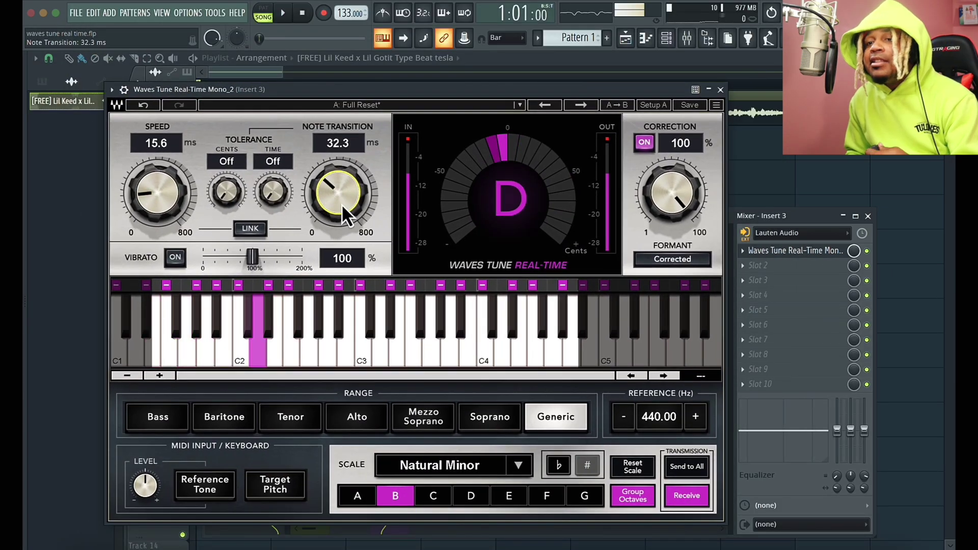
left_click_drag(341, 203, 338, 188)
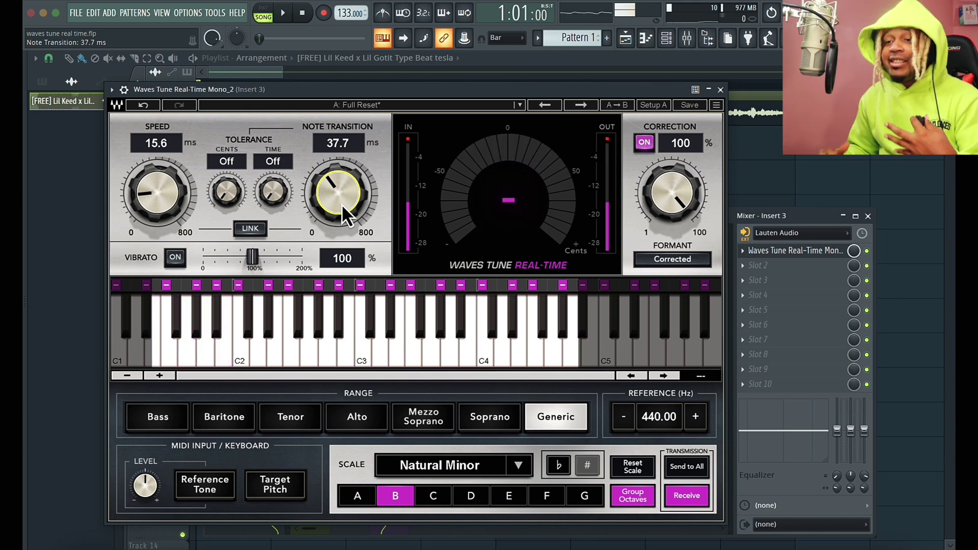
left_click_drag(341, 204, 336, 145)
left_click_drag(123, 188, 155, 283)
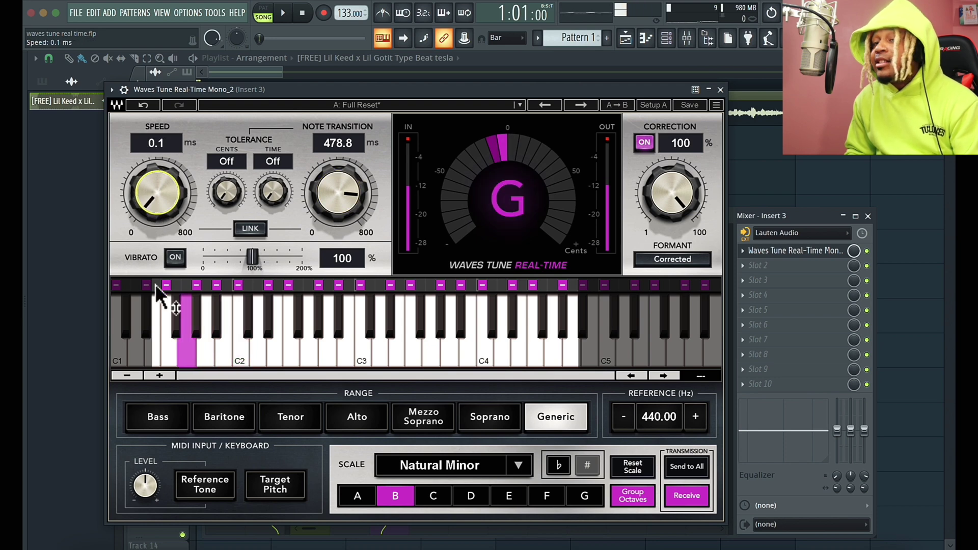
left_click_drag(337, 190, 328, 263)
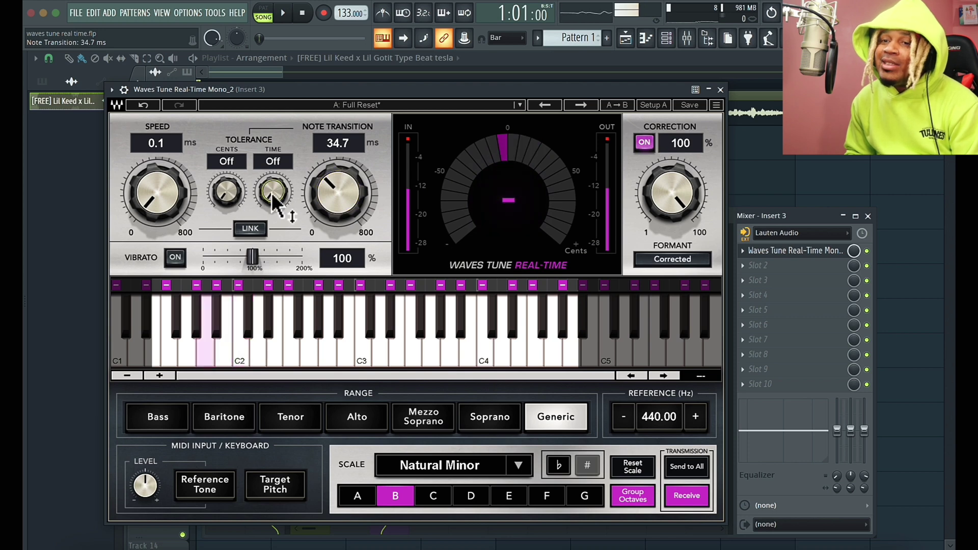
- Try a Time tolerance of 300 with Note Transition at 13.7 ms, and return them to Off and 0.1 ms
left_click_drag(272, 199, 262, 65)
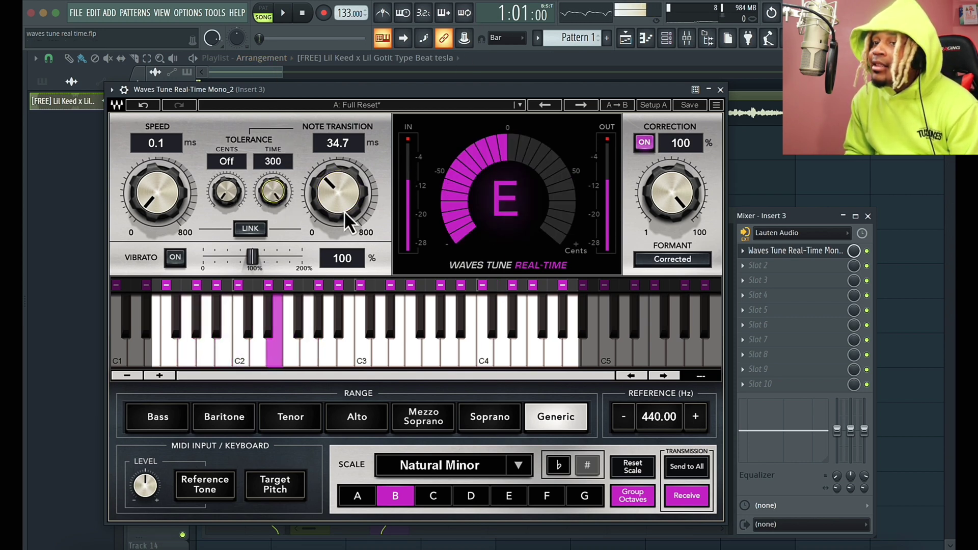
left_click_drag(344, 210, 319, 247)
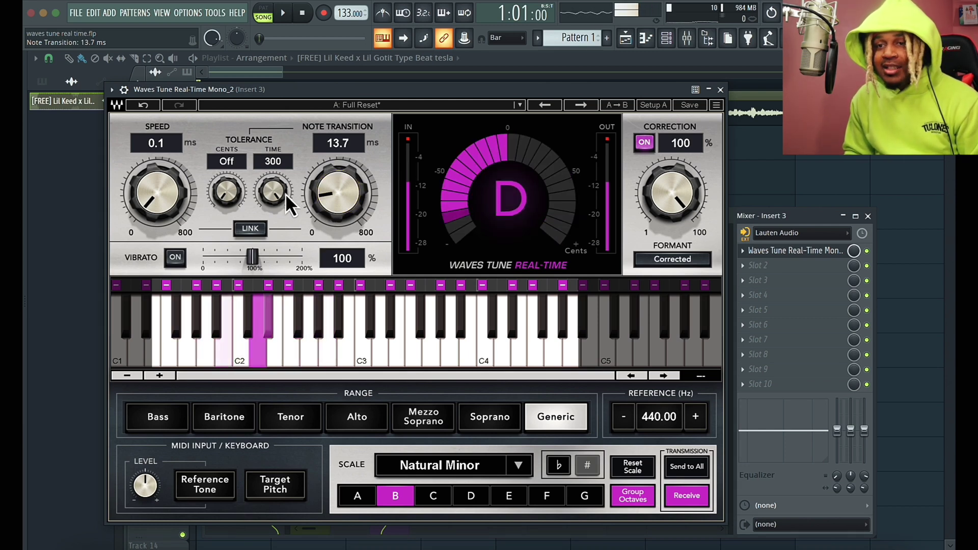
left_click_drag(286, 193, 329, 262)
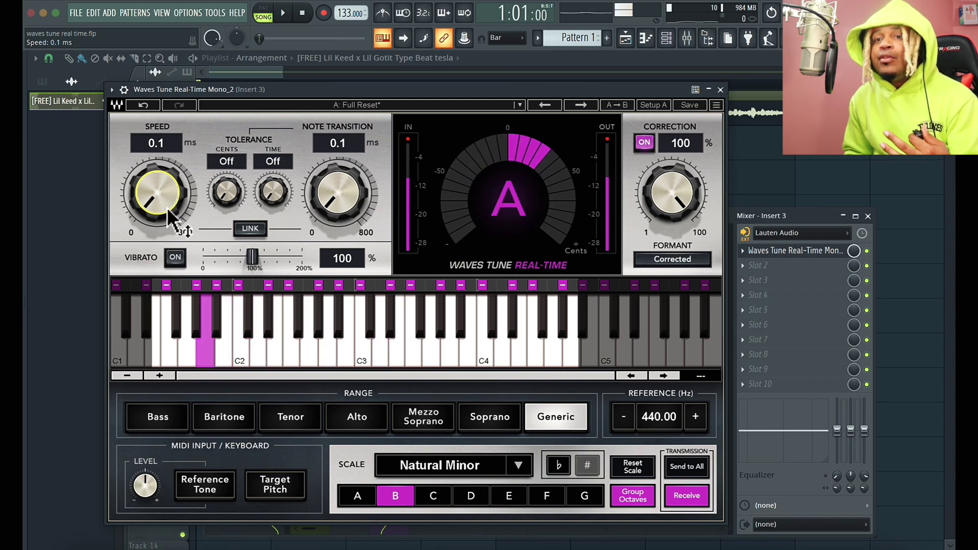
- Try Speed at 106.9 ms and return it to 0.1 ms
left_click_drag(168, 217, 163, 162)
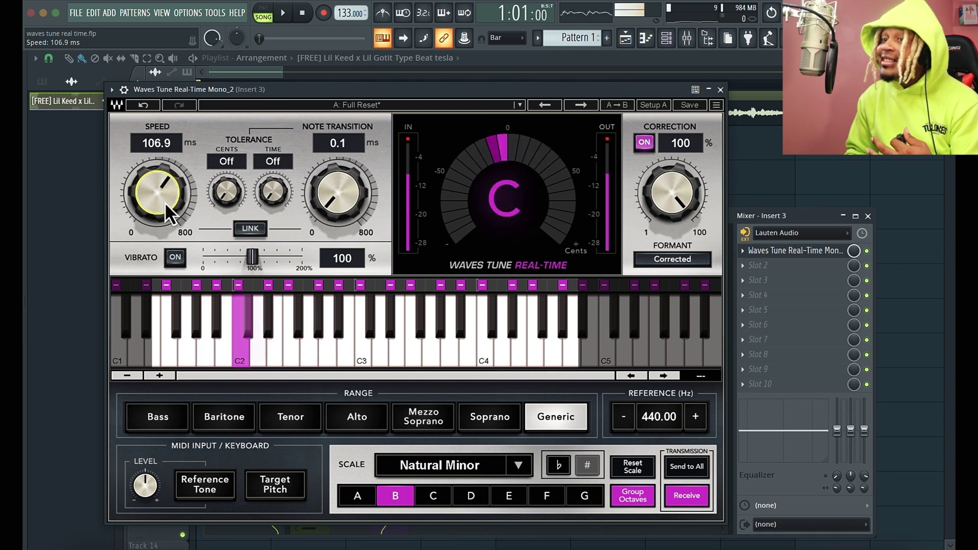
scroll(164, 202, "up", 8)
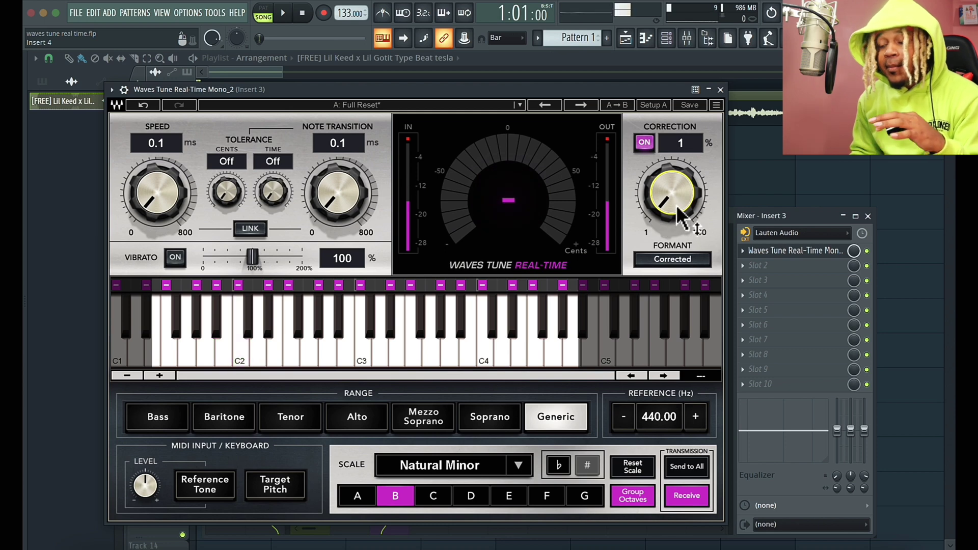
- Compare Correction at 100% and 58%, then with correction switched off, and switch it back on at 100%
left_click_drag(683, 216, 691, 67)
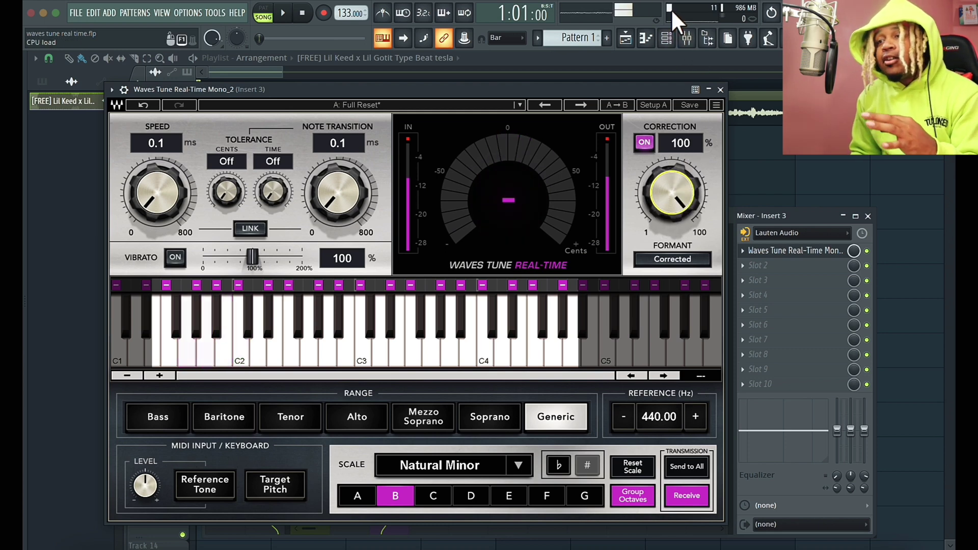
left_click_drag(672, 9, 643, 137)
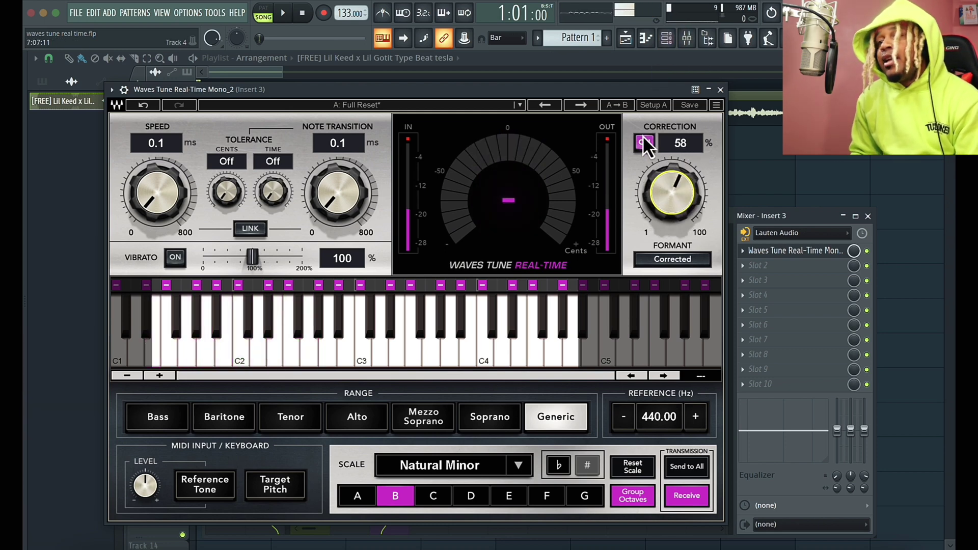
left_click(643, 142)
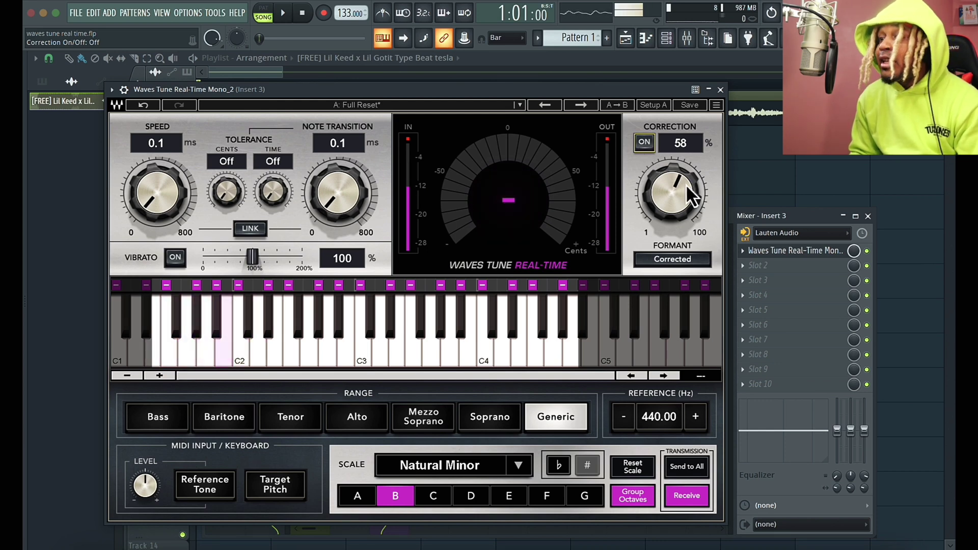
left_click_drag(685, 184, 687, 72)
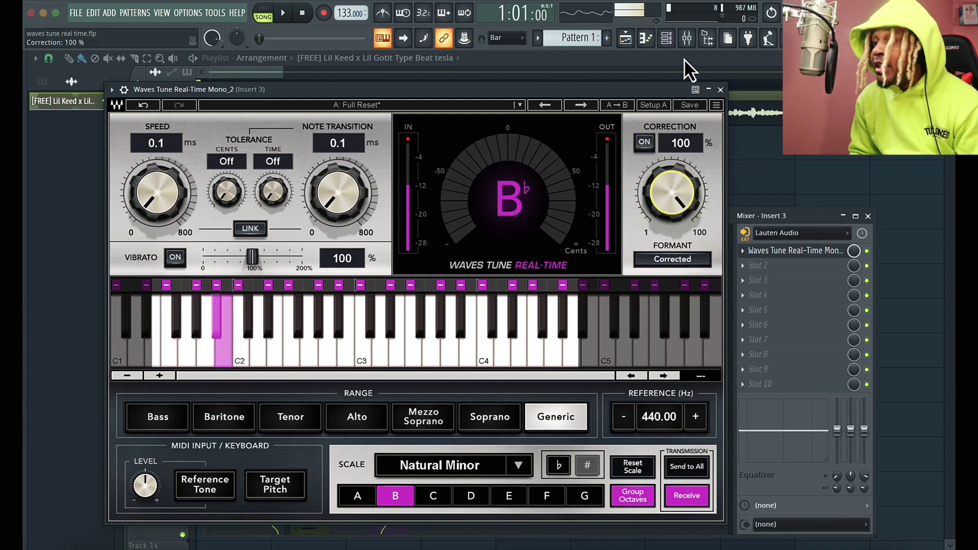
left_click(646, 145)
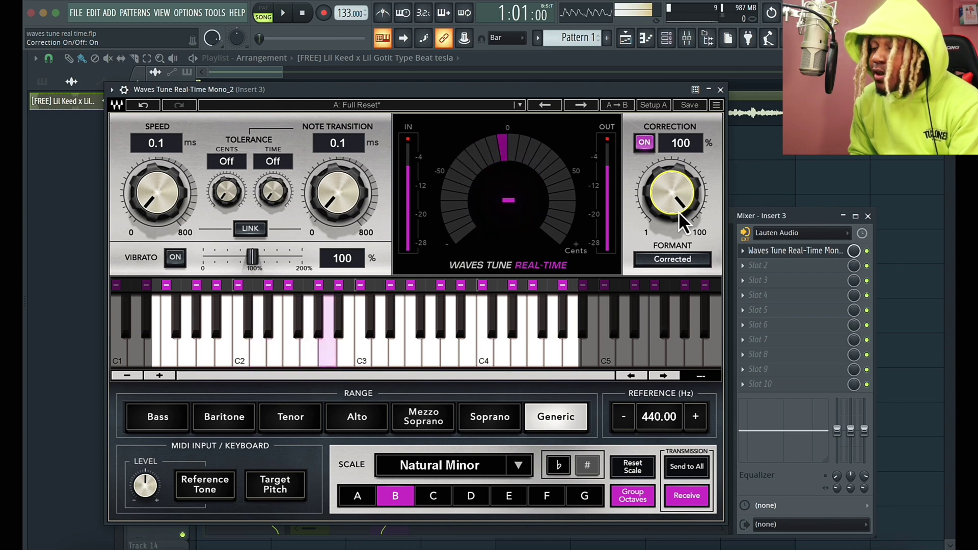
- Try Correction at 1% and 62%, and return it to 100%
left_click_drag(681, 220, 683, 364)
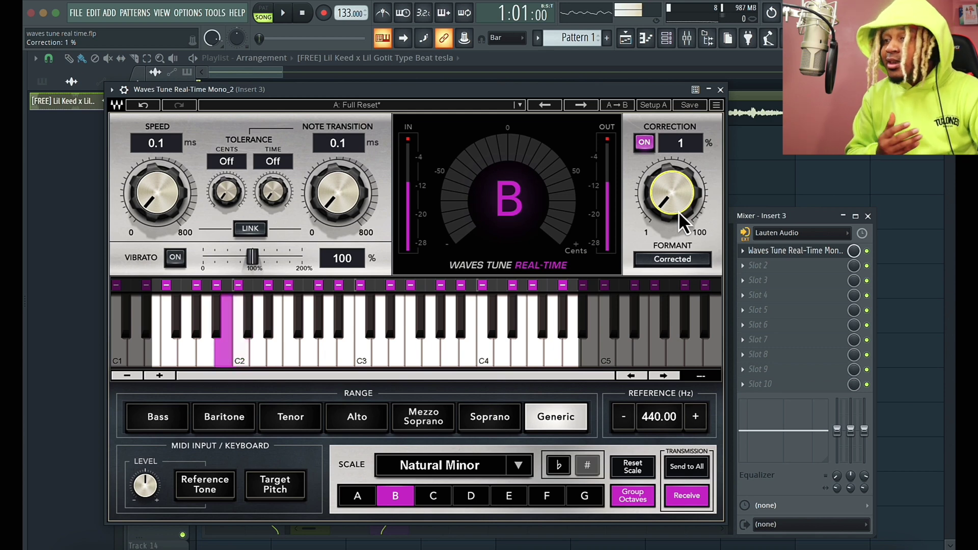
left_click_drag(679, 212, 679, 189)
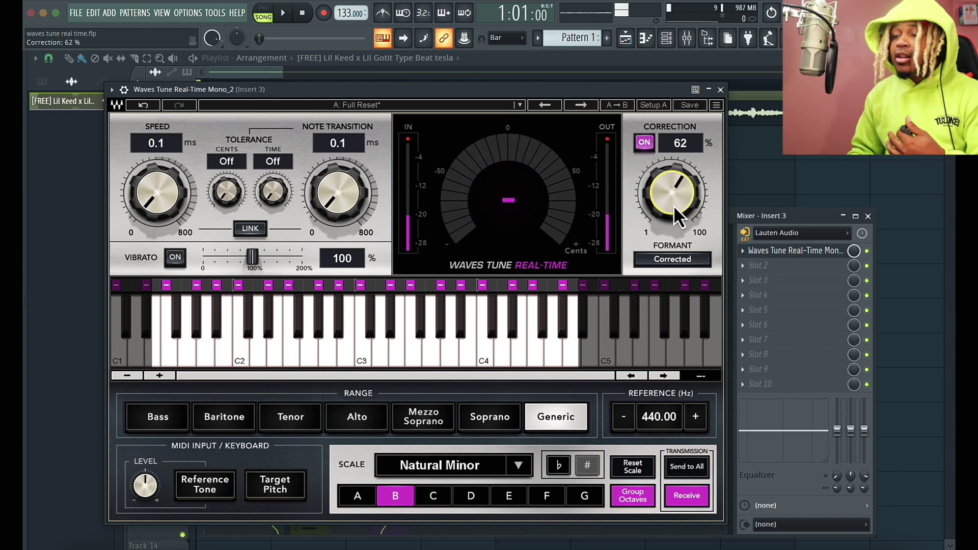
left_click_drag(673, 201, 697, 85)
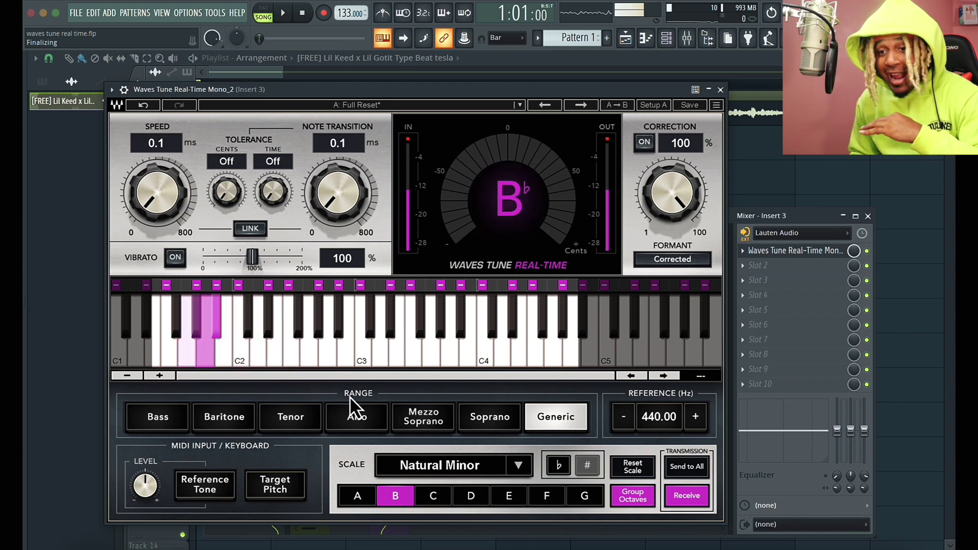
- Step the vocal Range through Bass, Baritone, Tenor, Alto and Mezzo Soprano, ending on Soprano
left_click(183, 416)
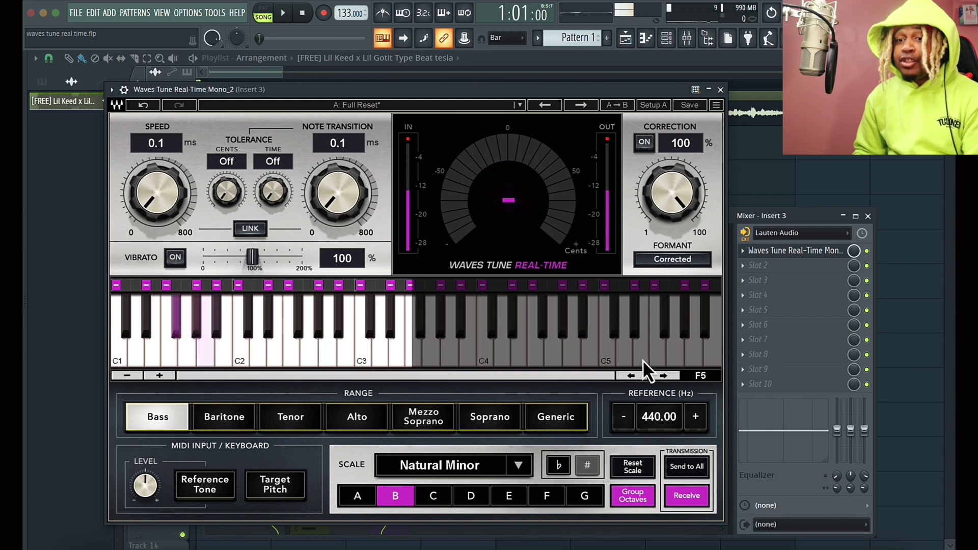
left_click(209, 414)
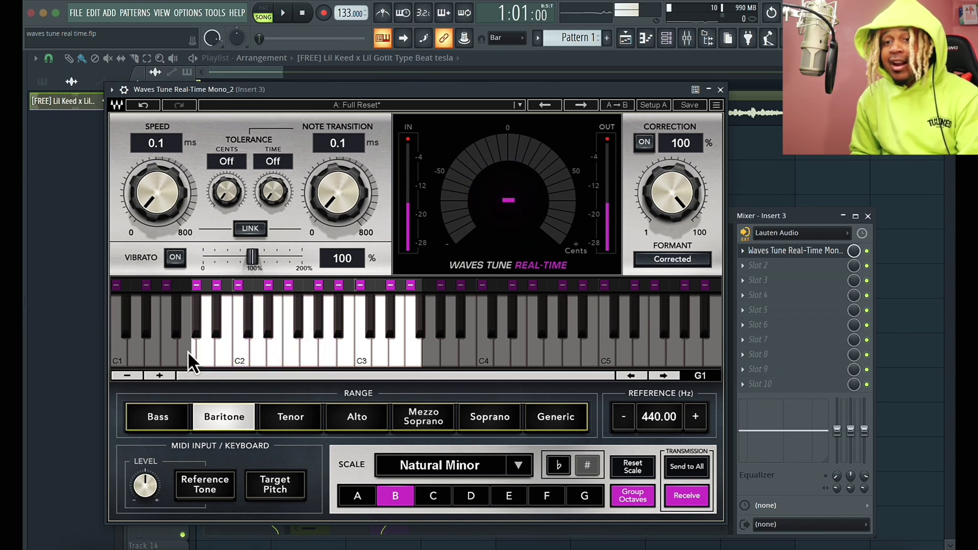
left_click(301, 418)
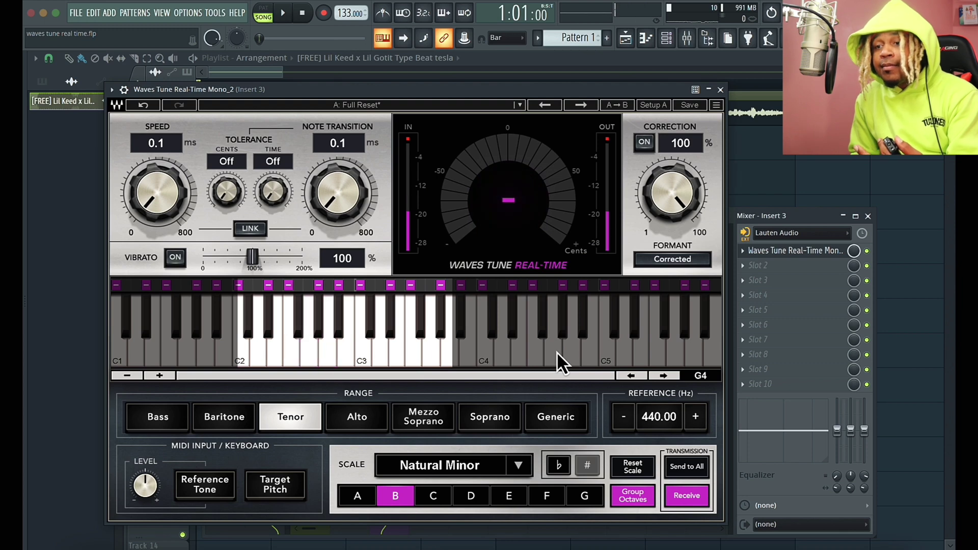
left_click(365, 425)
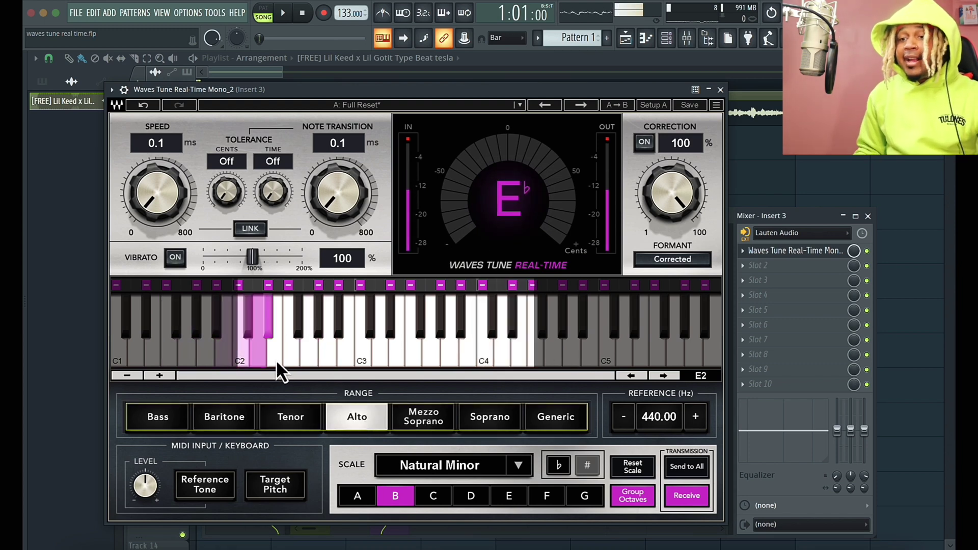
left_click(423, 415)
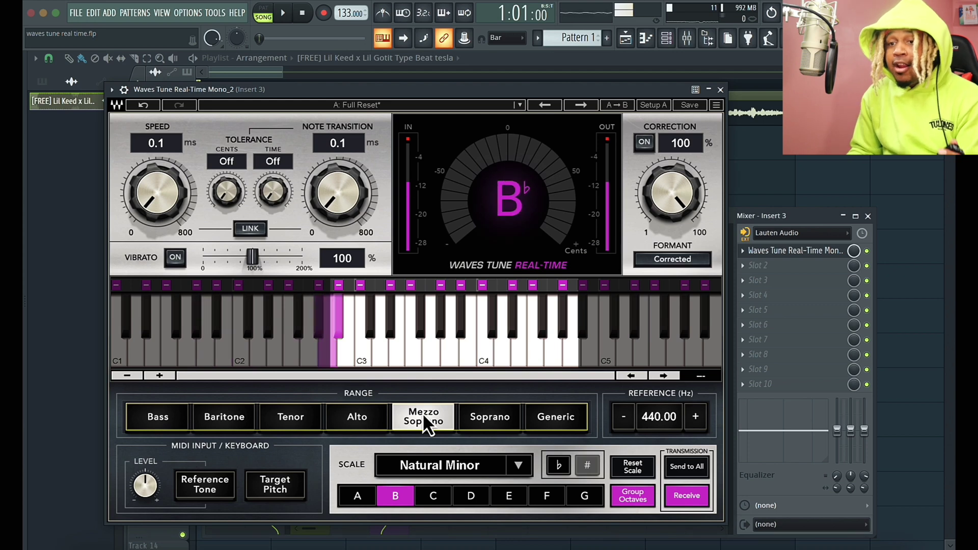
left_click(464, 427)
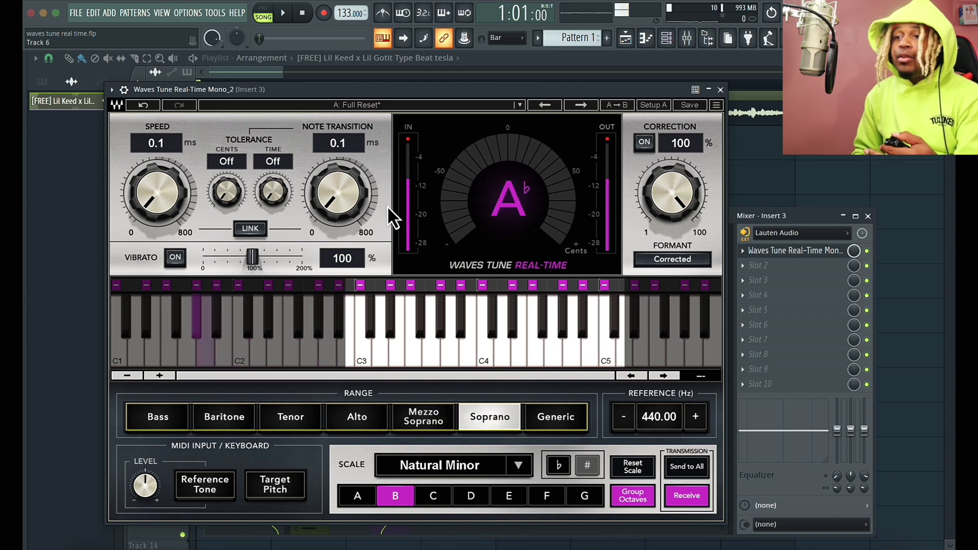
- Switch correction on and step the vocal Range through Bass, Baritone, Tenor, Alto, Mezzo Soprano and Soprano, ending on Generic
left_click(644, 144)
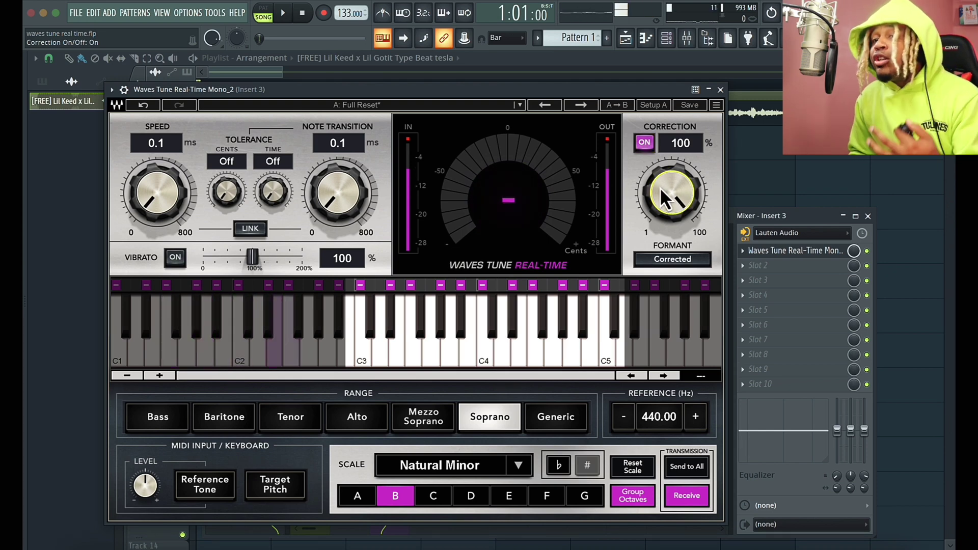
left_click(550, 420)
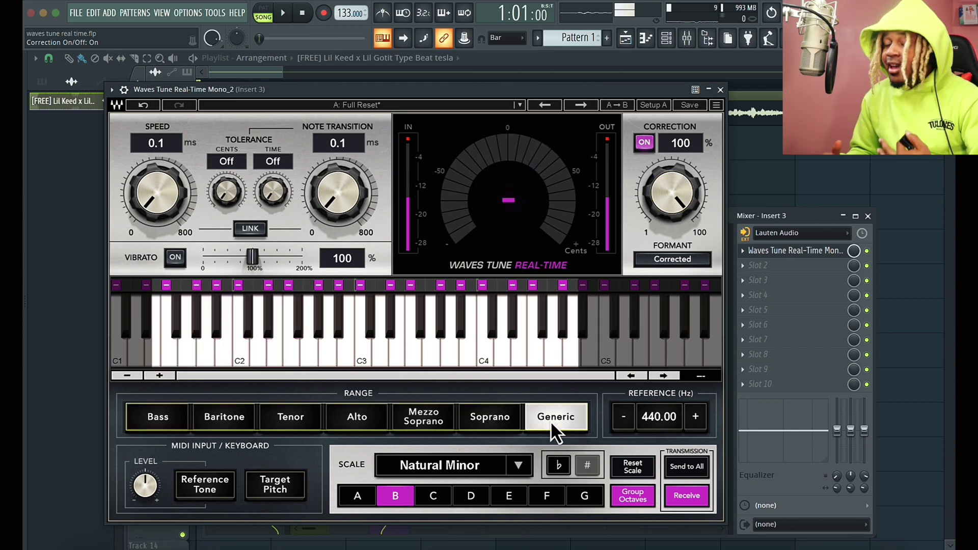
left_click(166, 421)
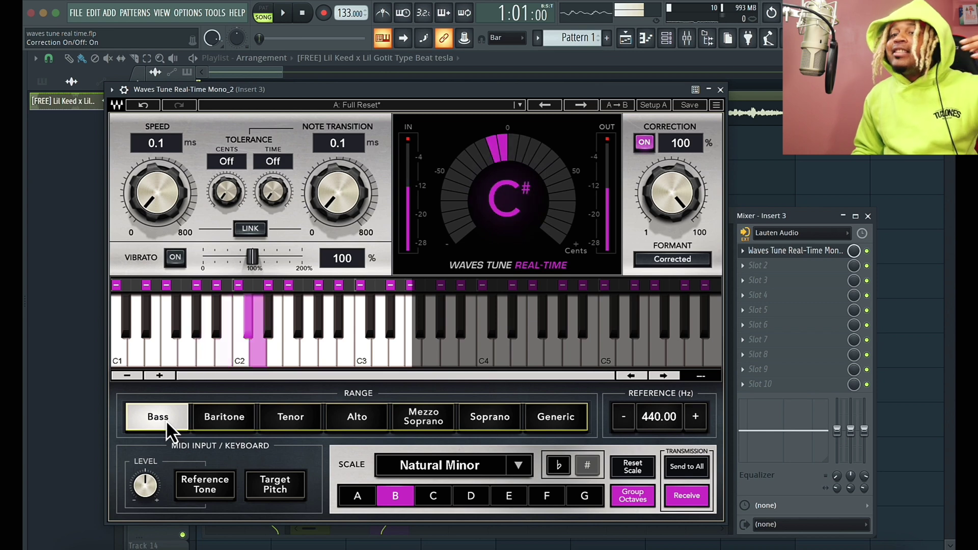
left_click(209, 415)
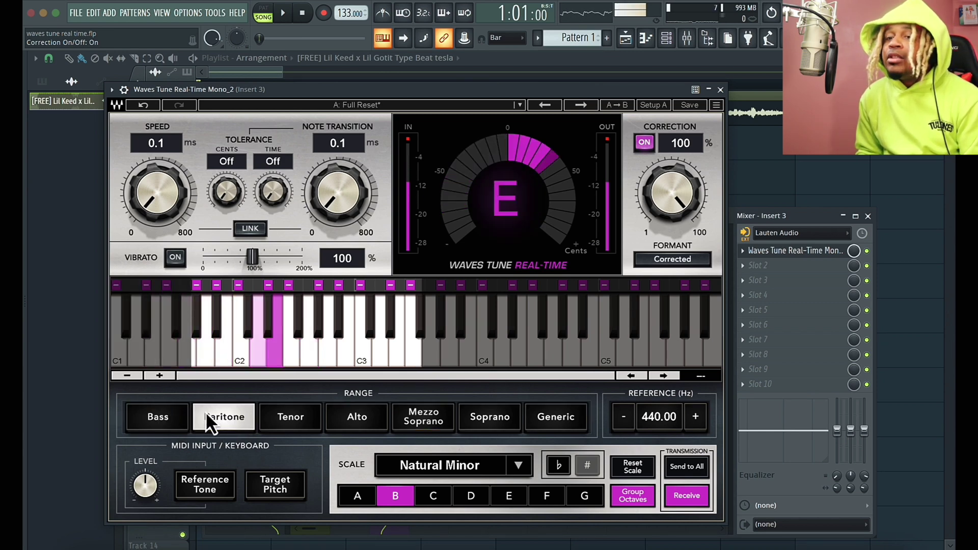
left_click(273, 420)
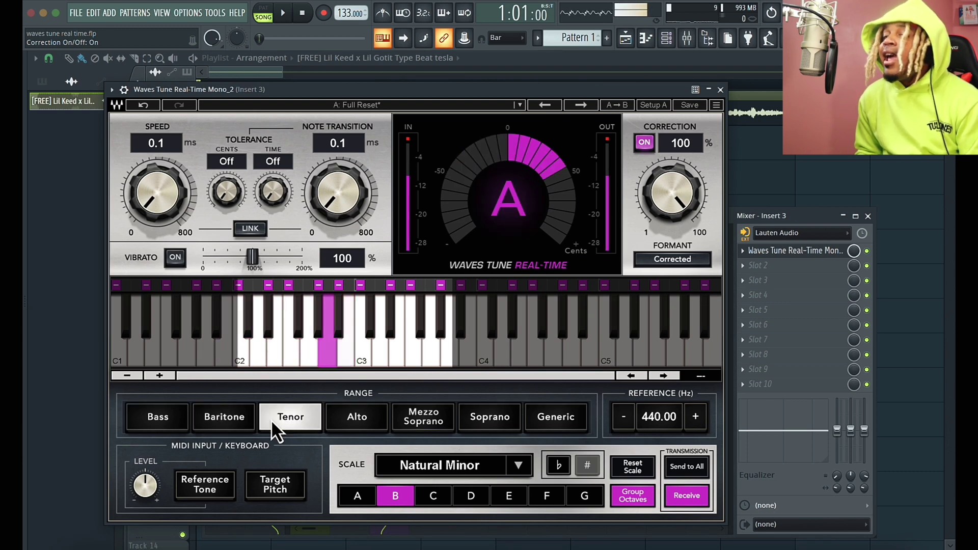
left_click(372, 420)
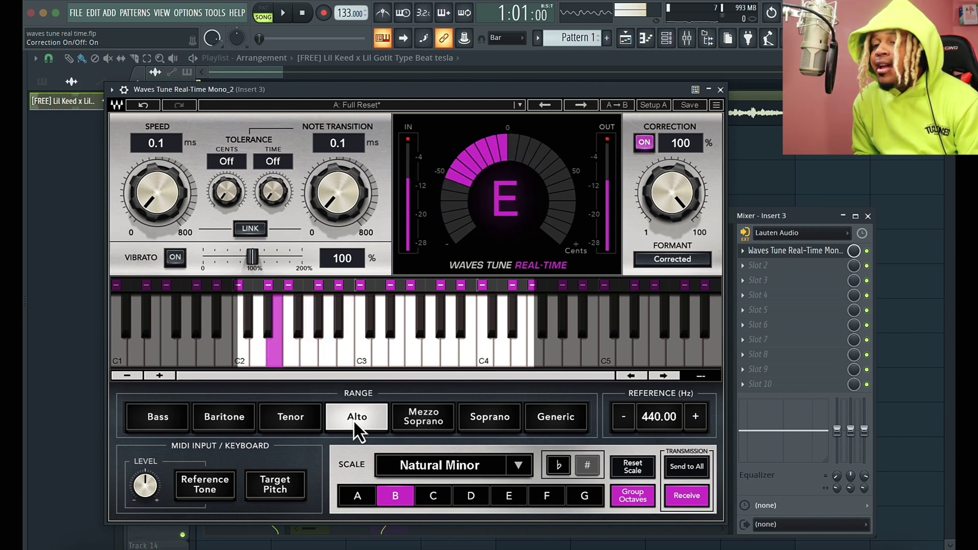
left_click(413, 418)
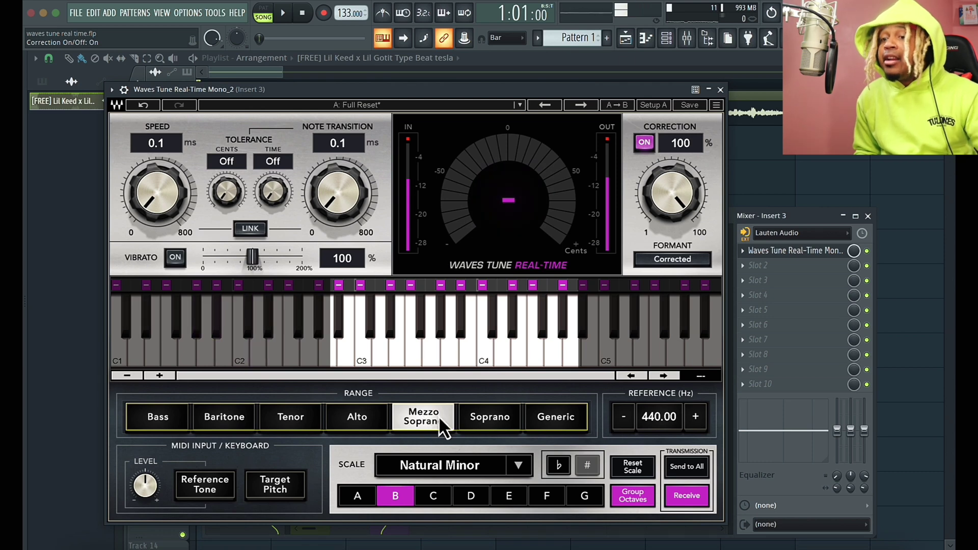
left_click(471, 416)
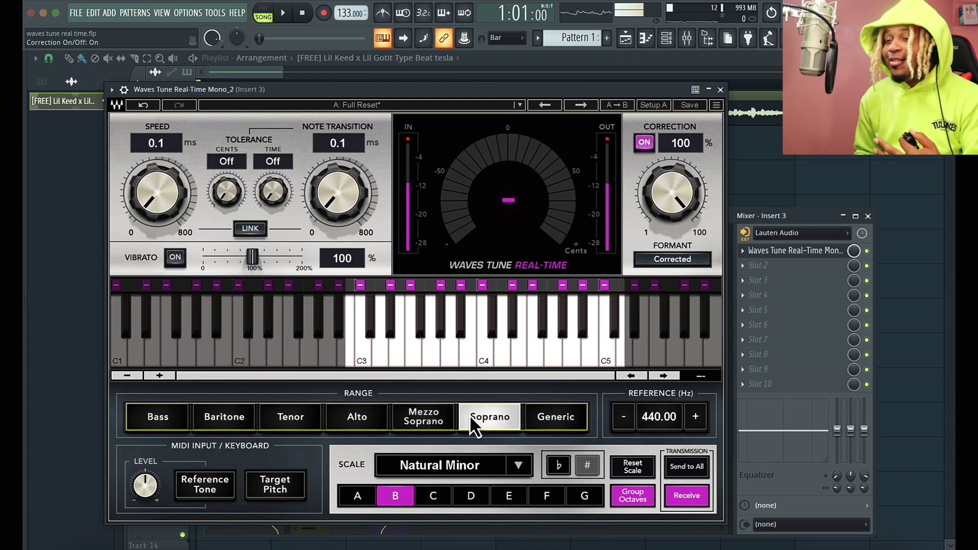
left_click(549, 414)
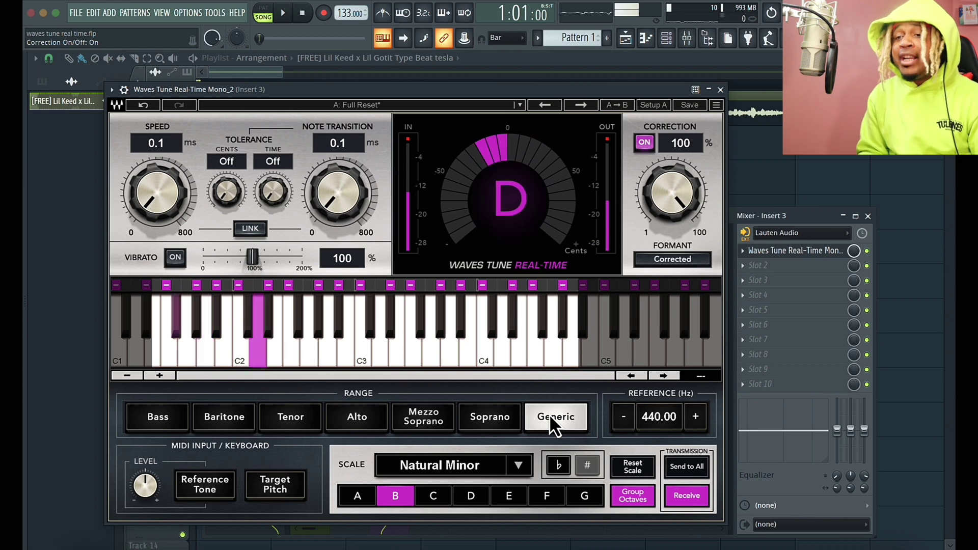
- Bypass Waves Tune Real-Time in the mixer insert and enable it again, keeping Correction at 100%
left_click(865, 255)
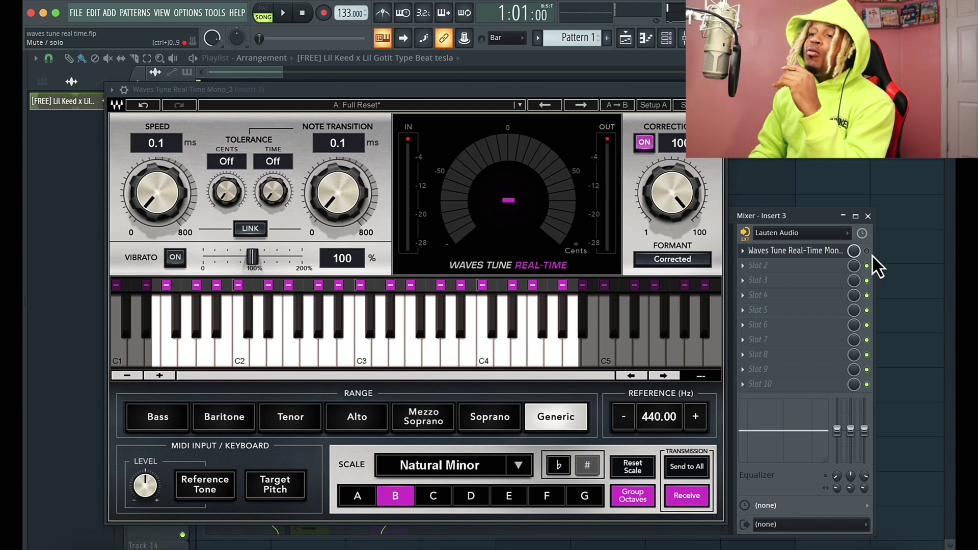
left_click(885, 253)
right_click(885, 250)
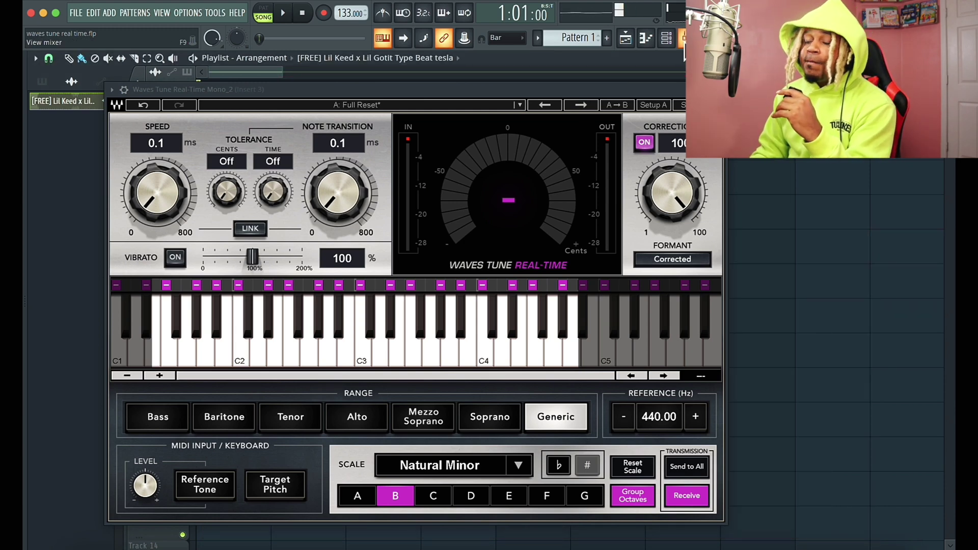
left_click(682, 38)
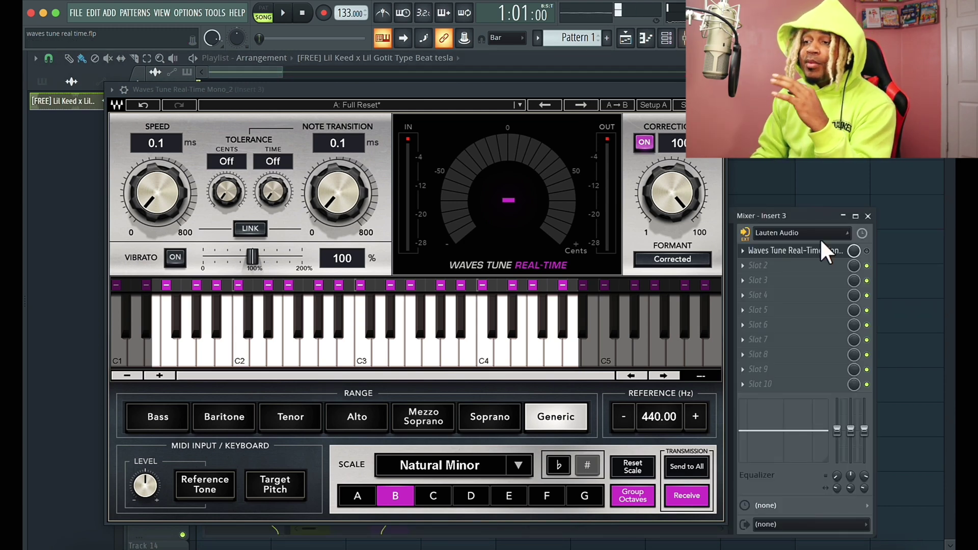
left_click(866, 251)
left_click_drag(659, 197, 672, 209)
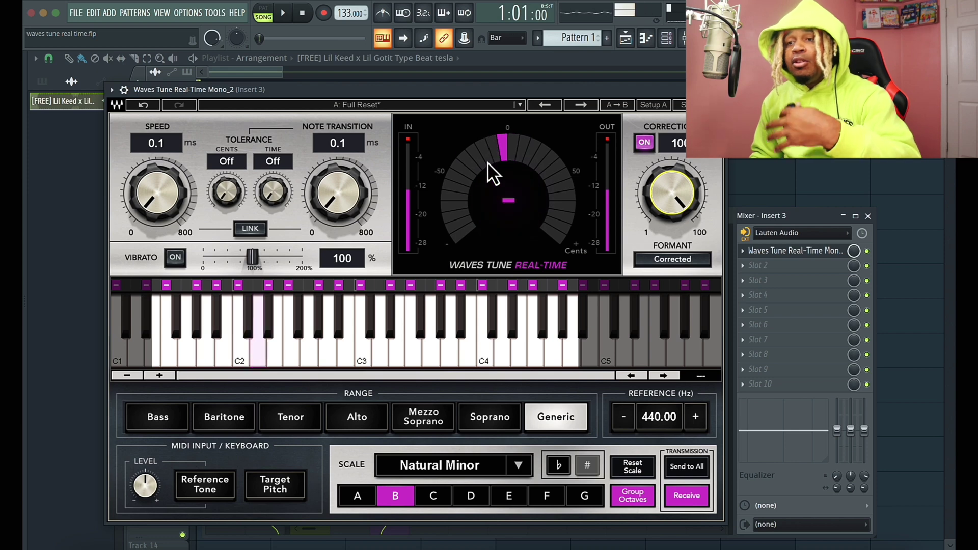
- Try E flat as the Natural Minor scale root while playing the beat, and return the root to B natural
left_click_drag(500, 93, 508, 119)
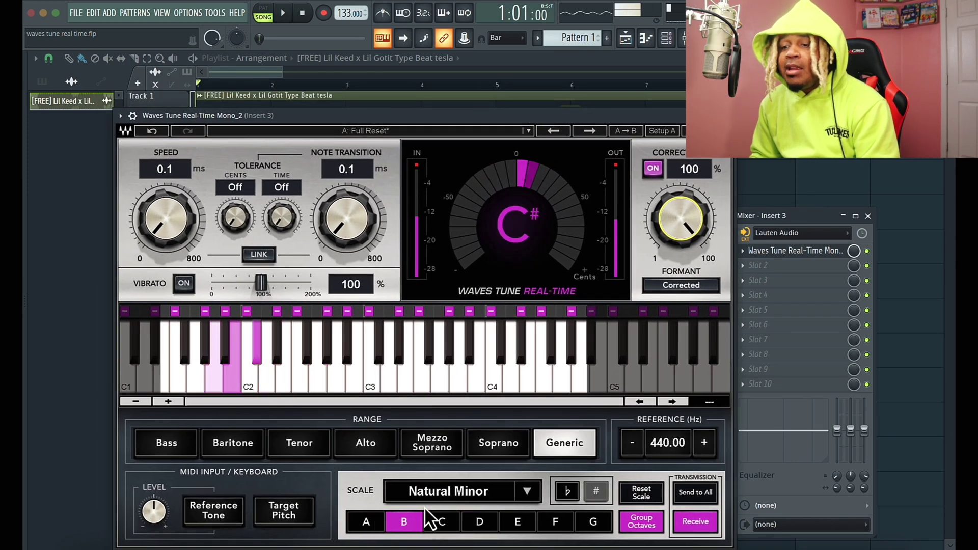
left_click(516, 521)
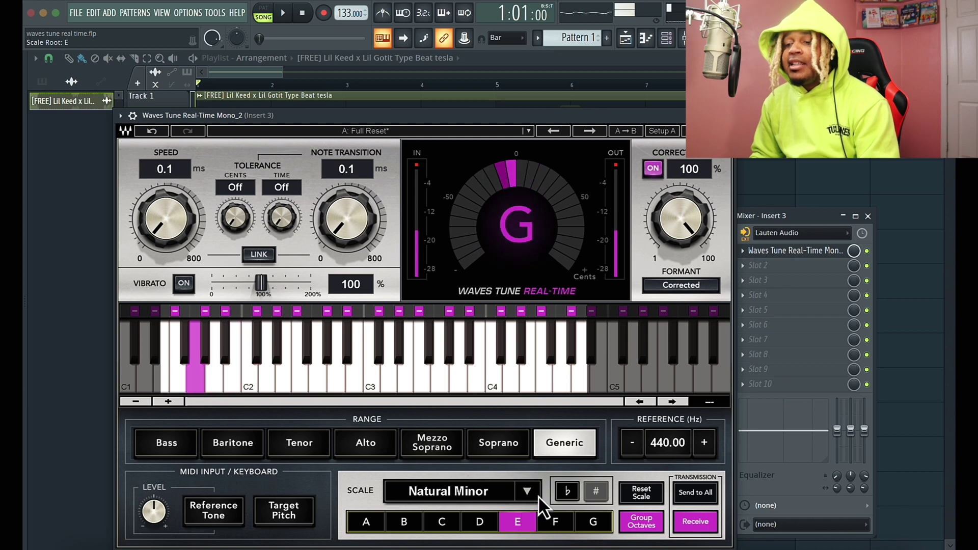
left_click(562, 492)
key("space")
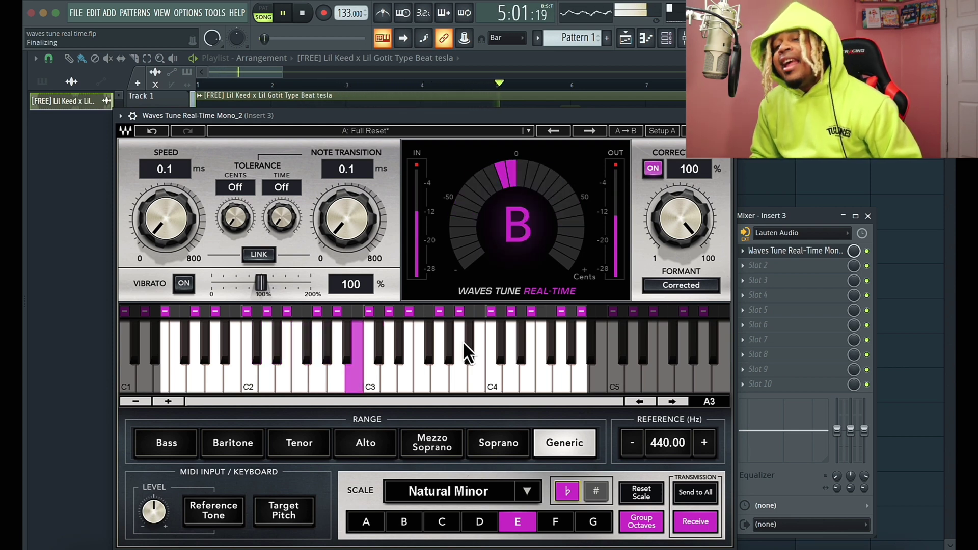
key("space")
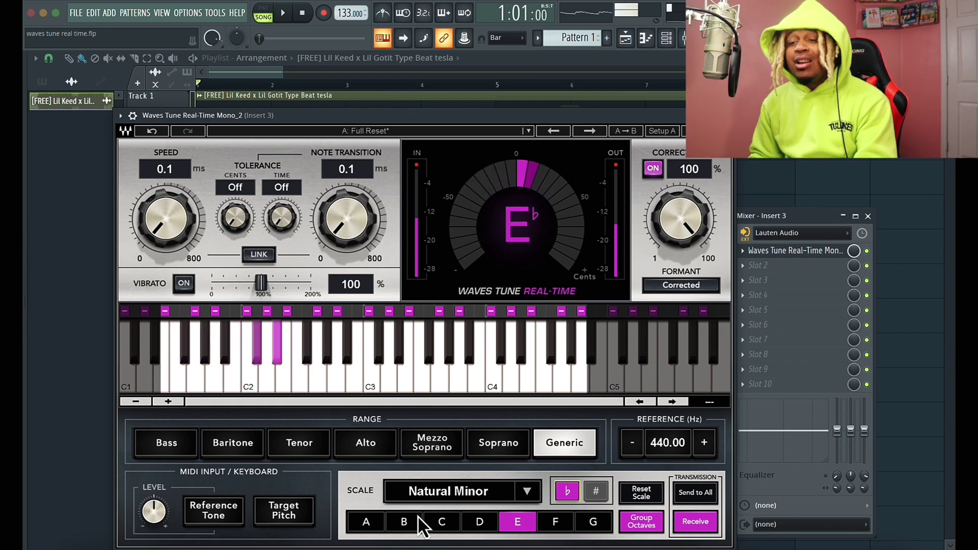
left_click(415, 519)
left_click(568, 493)
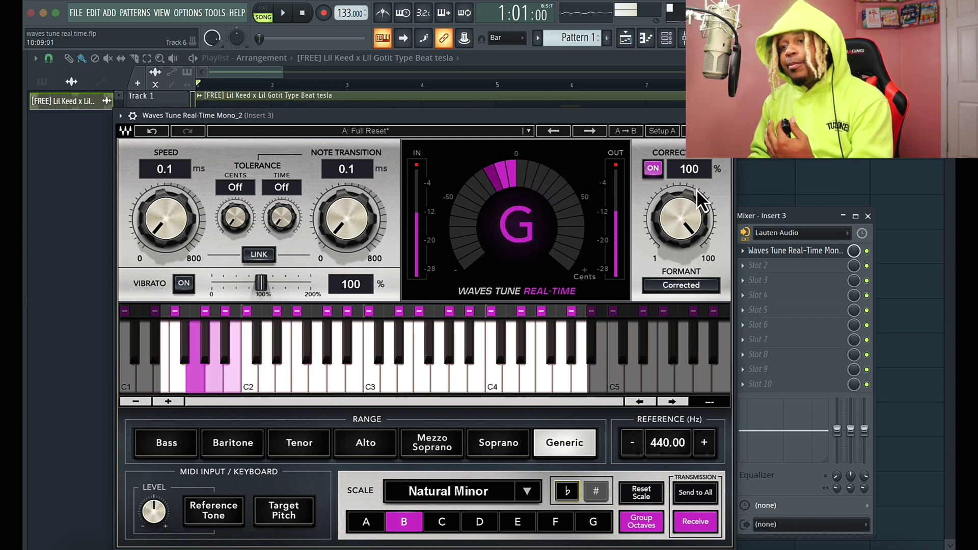
- Switch pitch correction off and add RVox Mono in the insert's second slot with compression at -12.1 dB
left_click(660, 173)
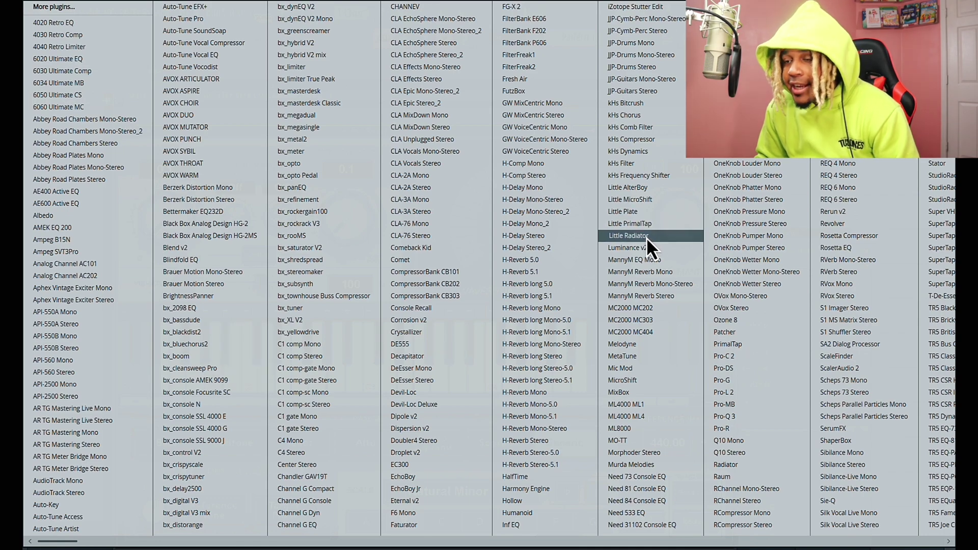
scroll(646, 236, "down", 5)
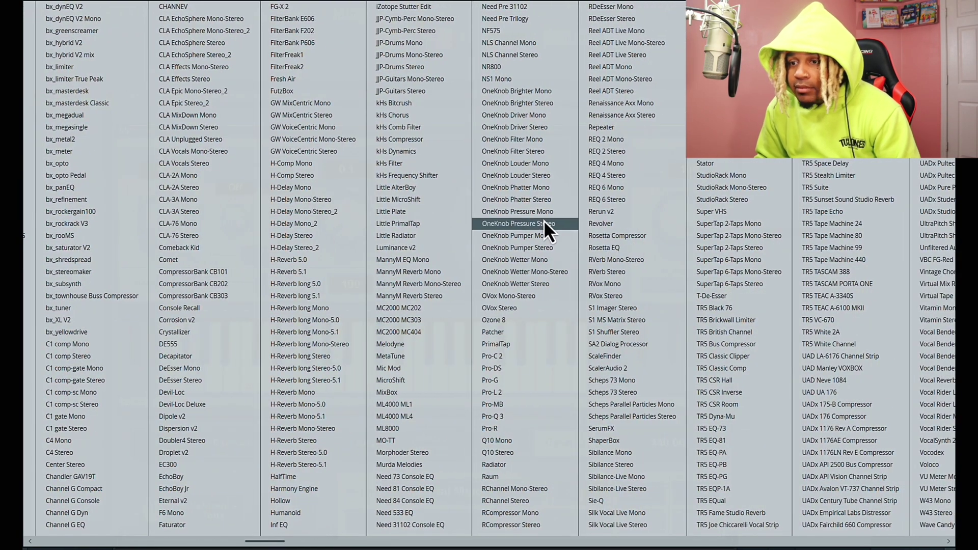
scroll(524, 203, "down", 2)
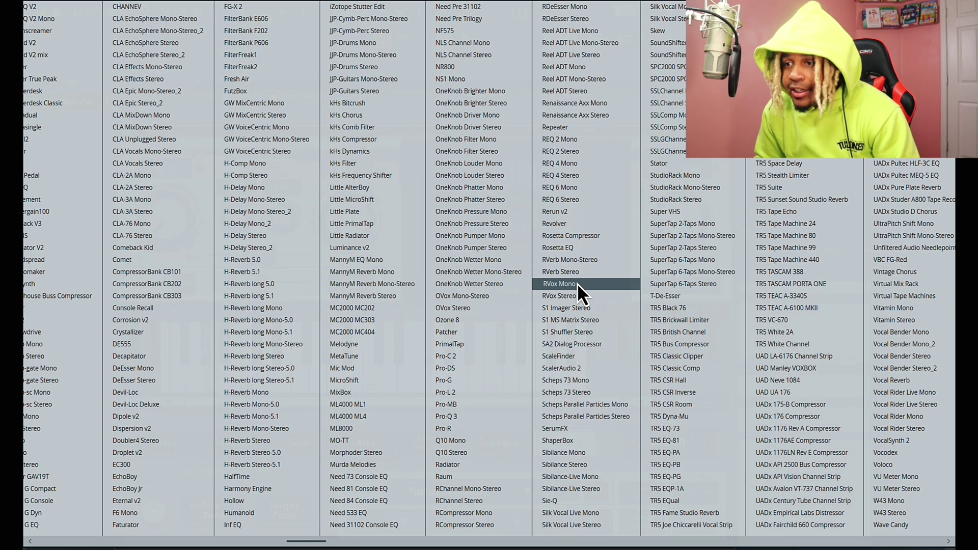
left_click(577, 284)
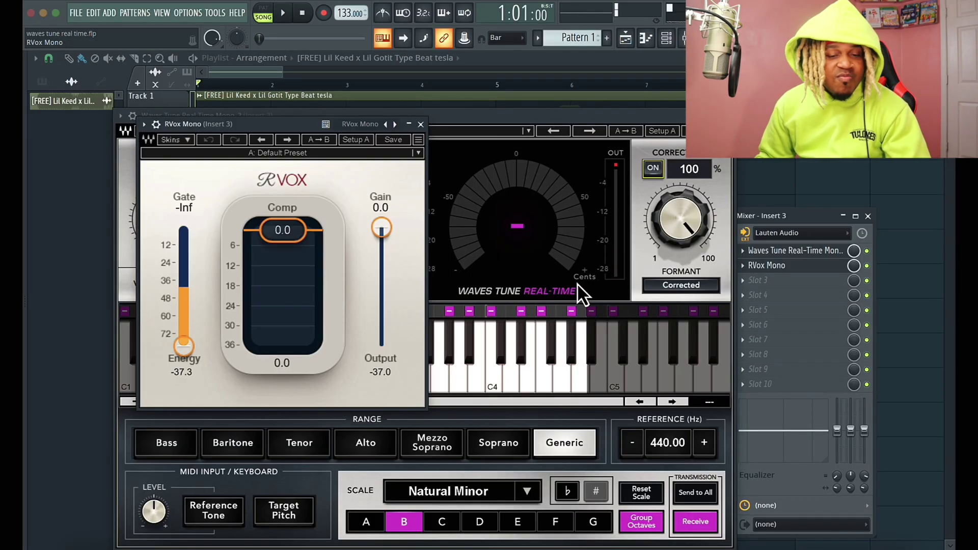
left_click_drag(271, 237, 279, 298)
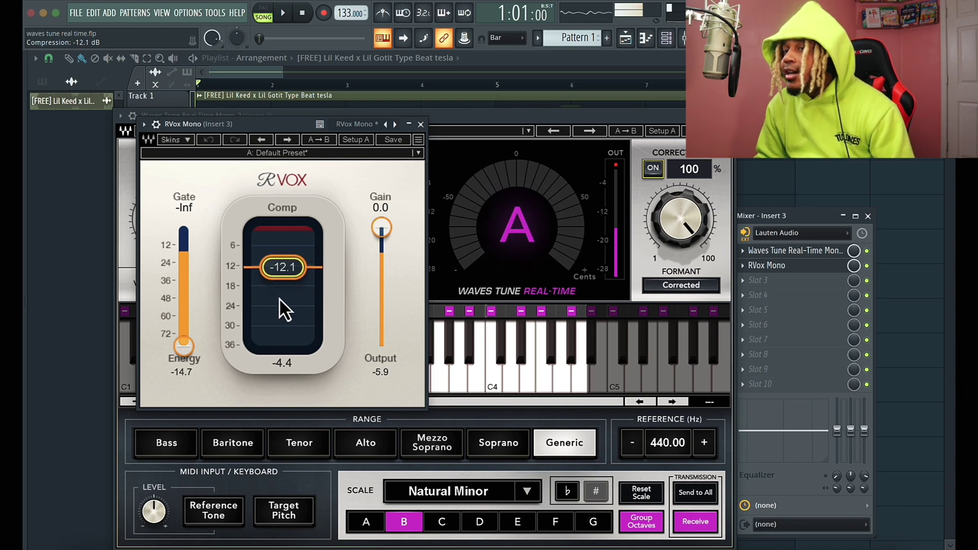
left_click(421, 125)
- Add CLA-76 Mono in the insert's third slot, load its Overheads preset and close the plugin window
left_click(748, 281)
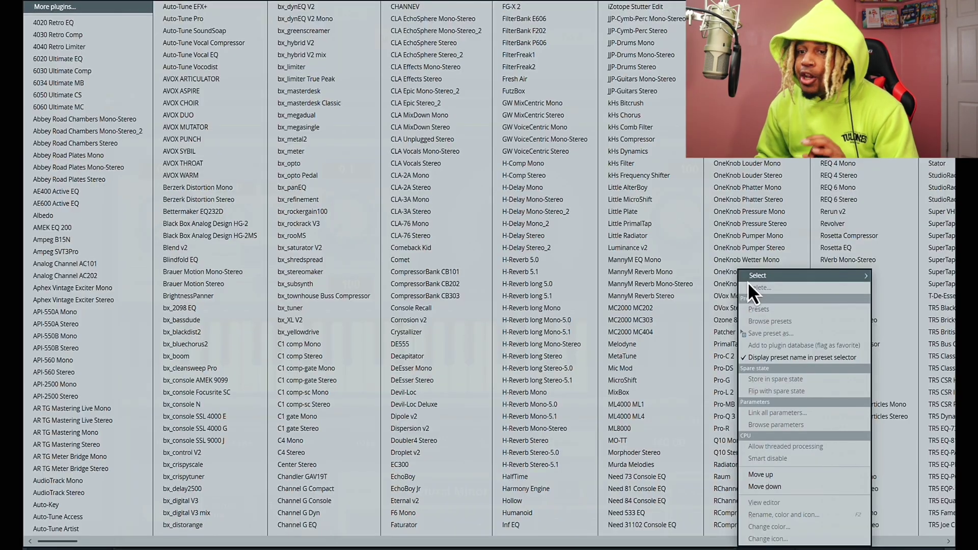
scroll(563, 166, "down", 1)
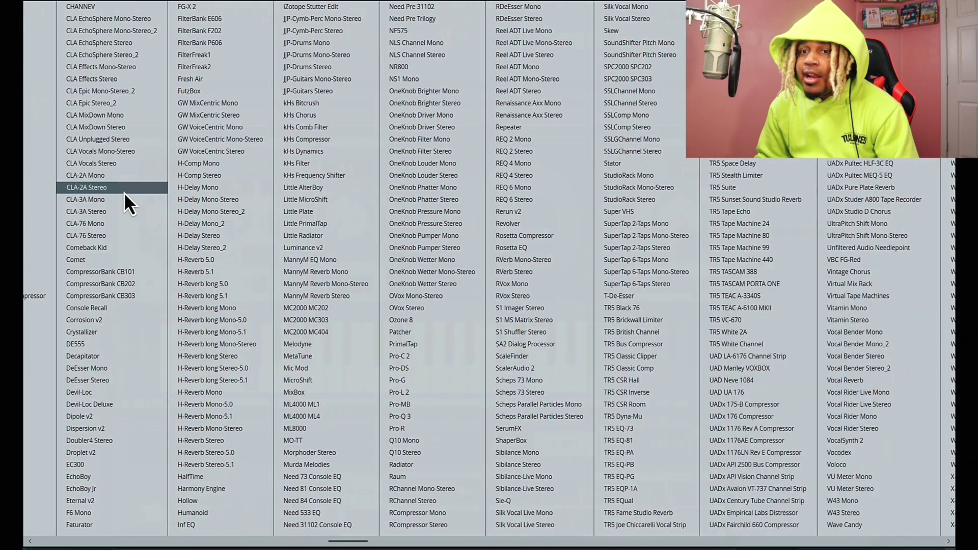
scroll(101, 228, "down", 2)
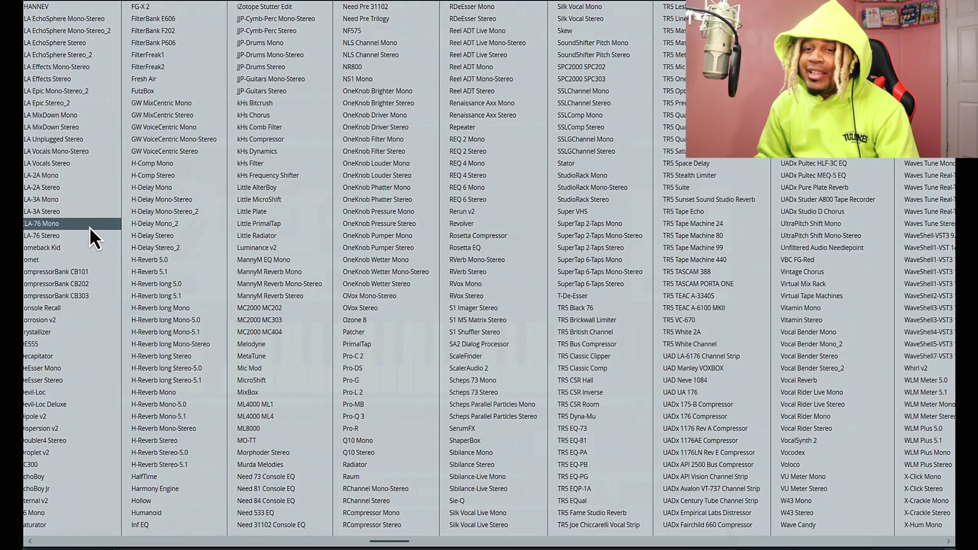
left_click(74, 224)
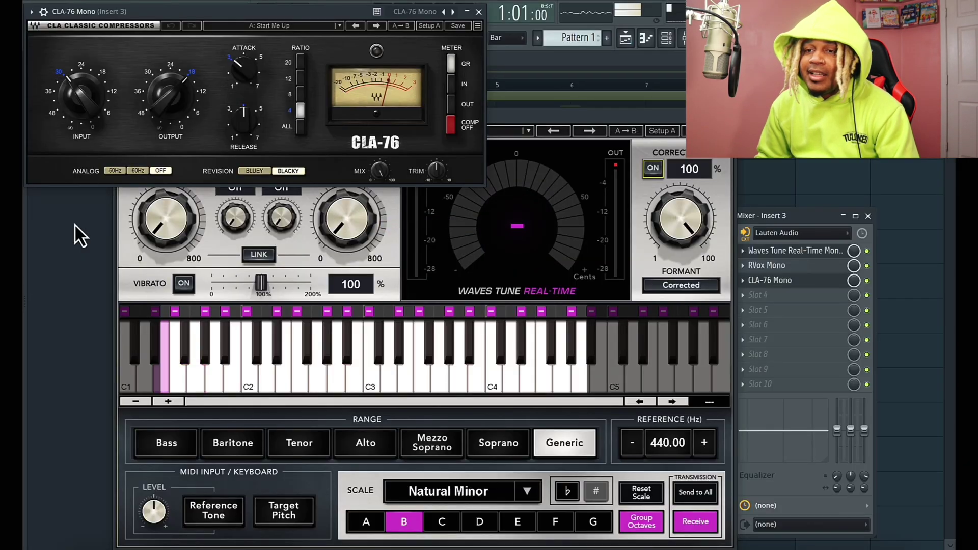
left_click_drag(205, 13, 342, 106)
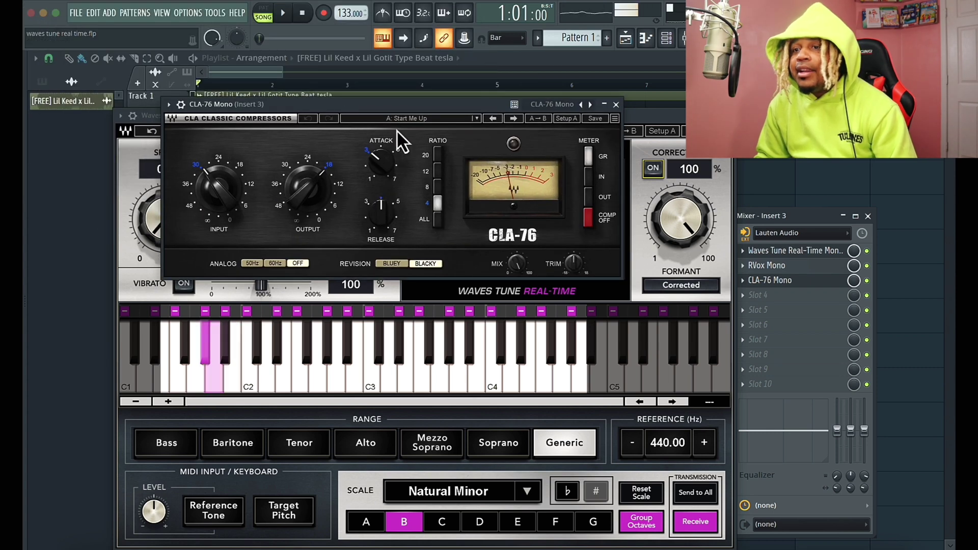
left_click(513, 119)
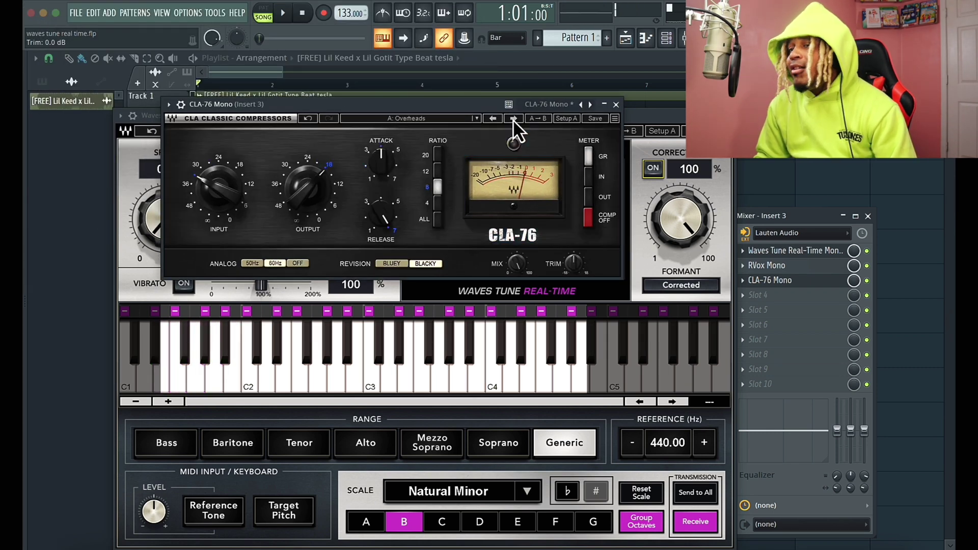
left_click(615, 104)
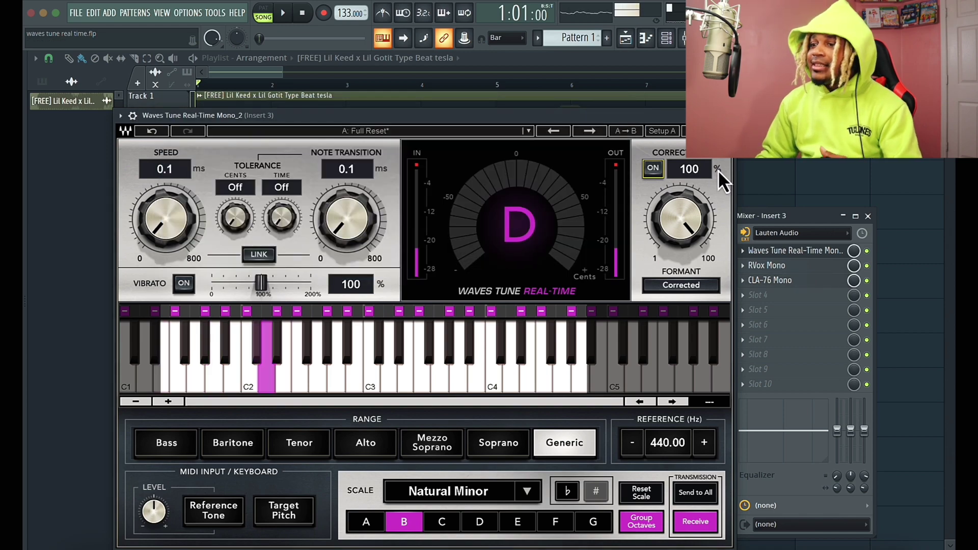
- Add Fruity Reeverb 2 in the insert's fourth slot and turn down that slot's mix level
left_click(745, 295)
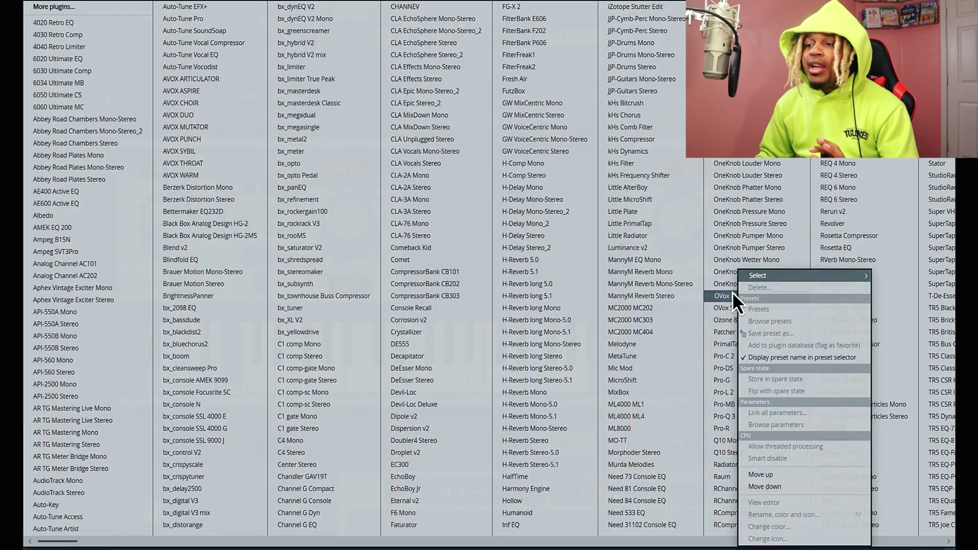
scroll(472, 181, "down", 10)
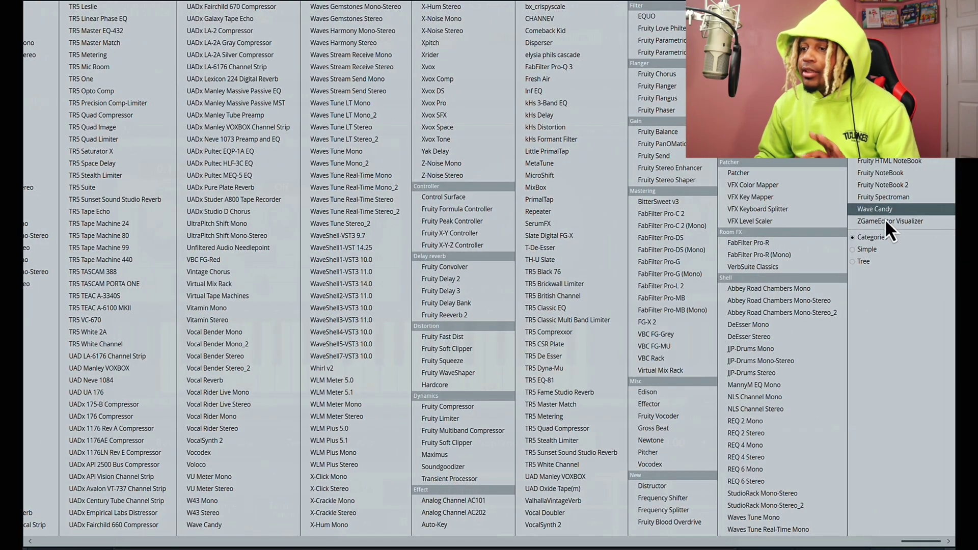
left_click(500, 313)
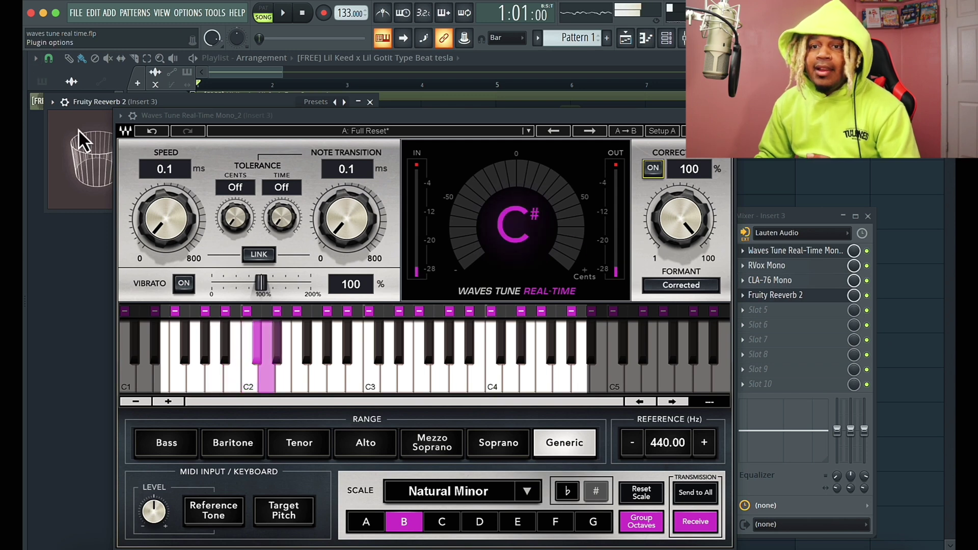
left_click_drag(269, 101, 300, 54)
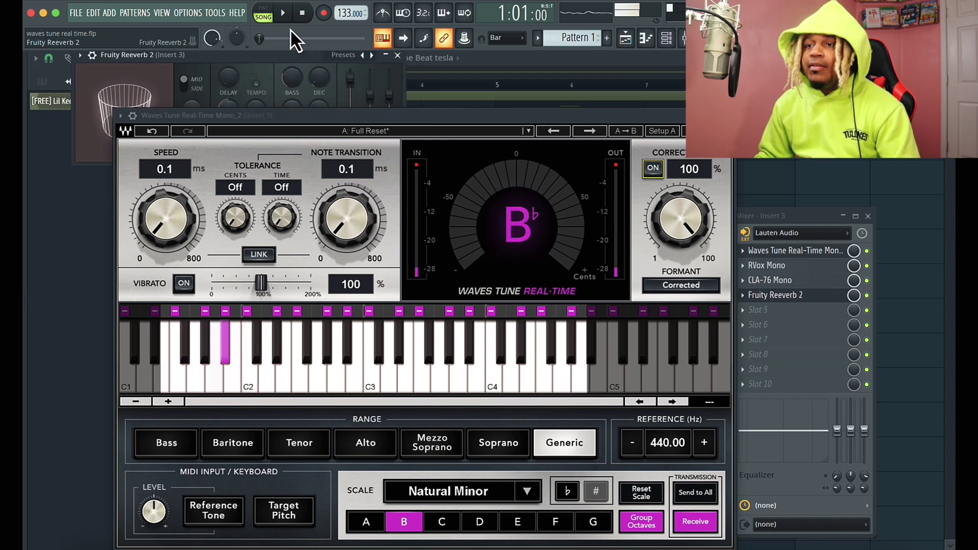
left_click_drag(857, 293, 822, 435)
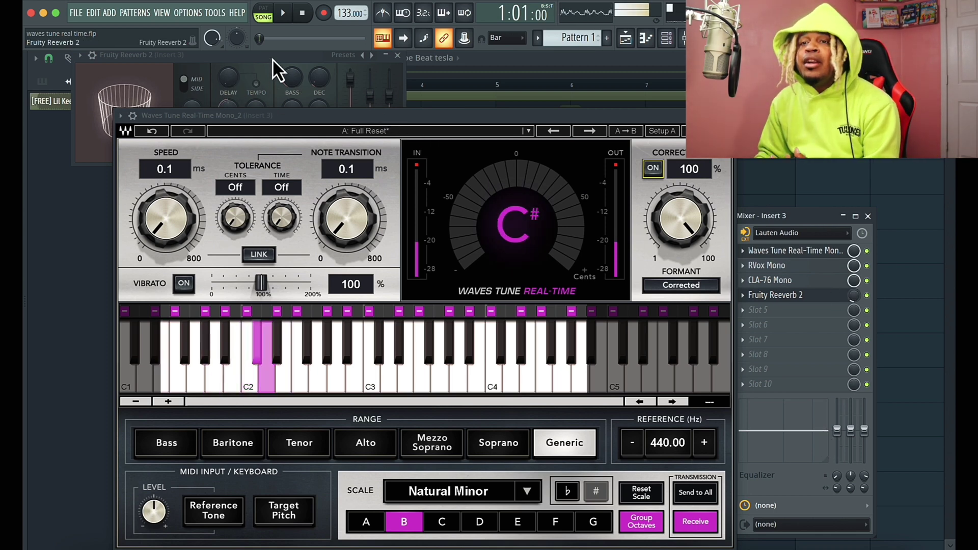
- Increase the room size in Fruity Reeverb 2 and switch pitch correction back on in Waves Tune Real-Time
left_click_drag(240, 115, 329, 158)
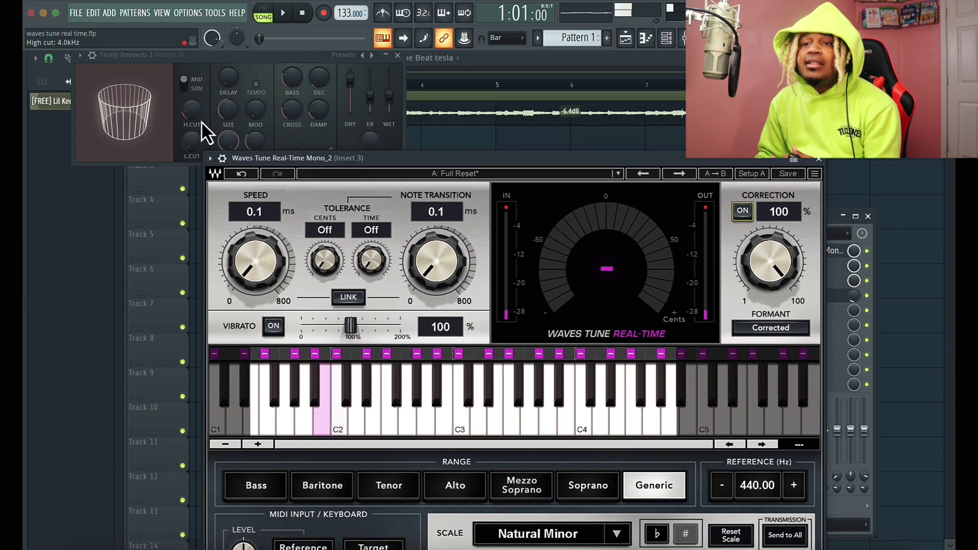
left_click_drag(227, 105, 251, 21)
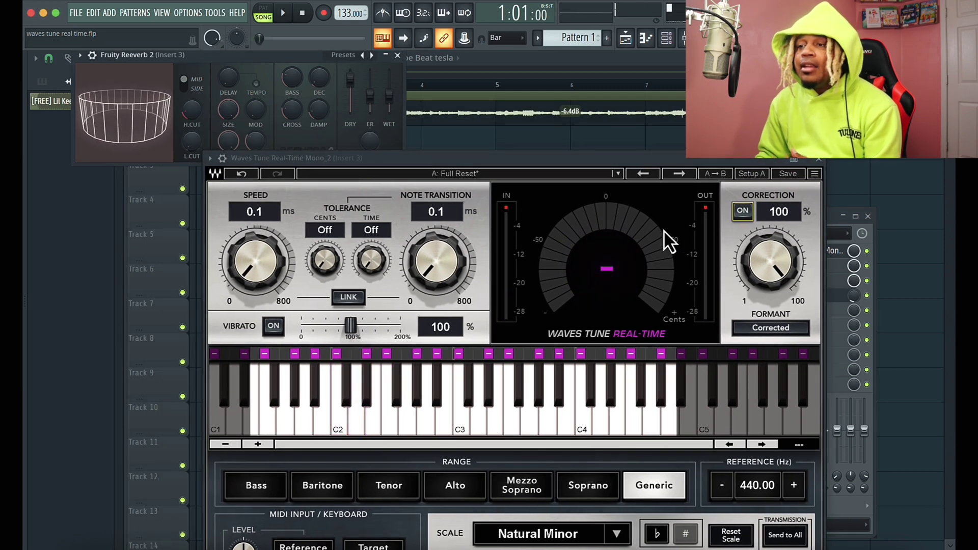
left_click(743, 211)
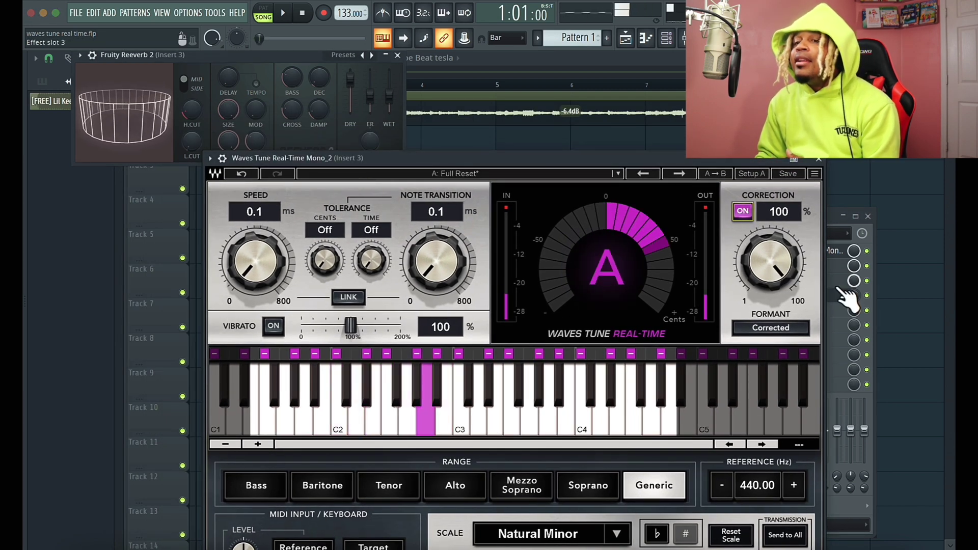
- Close the Waves Tune Real-Time and Fruity Reeverb 2 plugin windows
left_click_drag(558, 162, 512, 102)
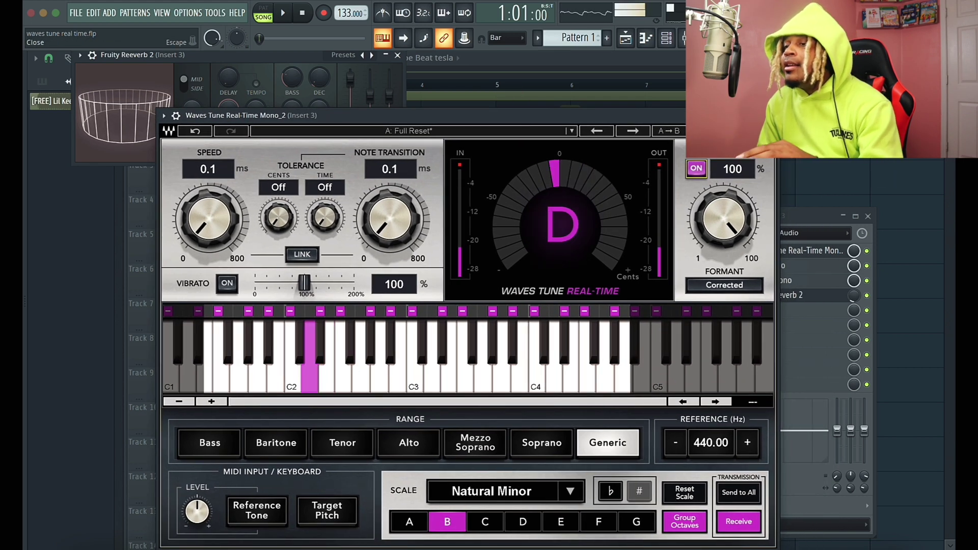
left_click(769, 115)
left_click(397, 55)
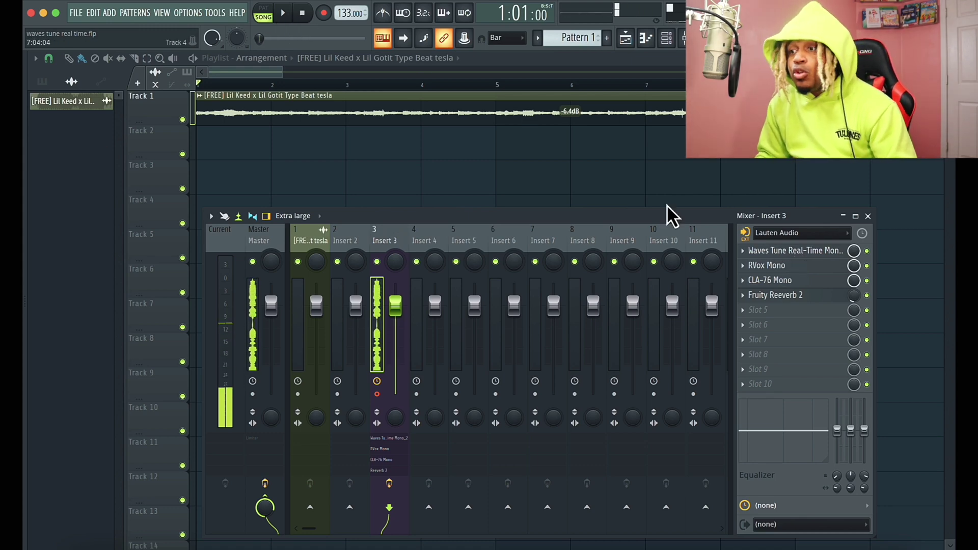
- Reopen Waves Tune Real-Time from the insert's first slot and record a vocal take over the beat as a playlist audio clip
left_click(796, 254)
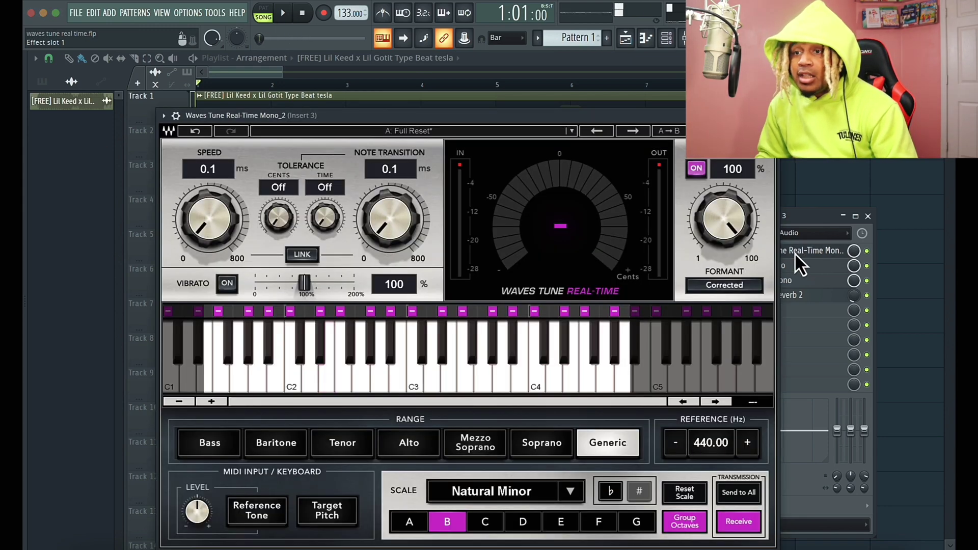
left_click(323, 13)
left_click(557, 364)
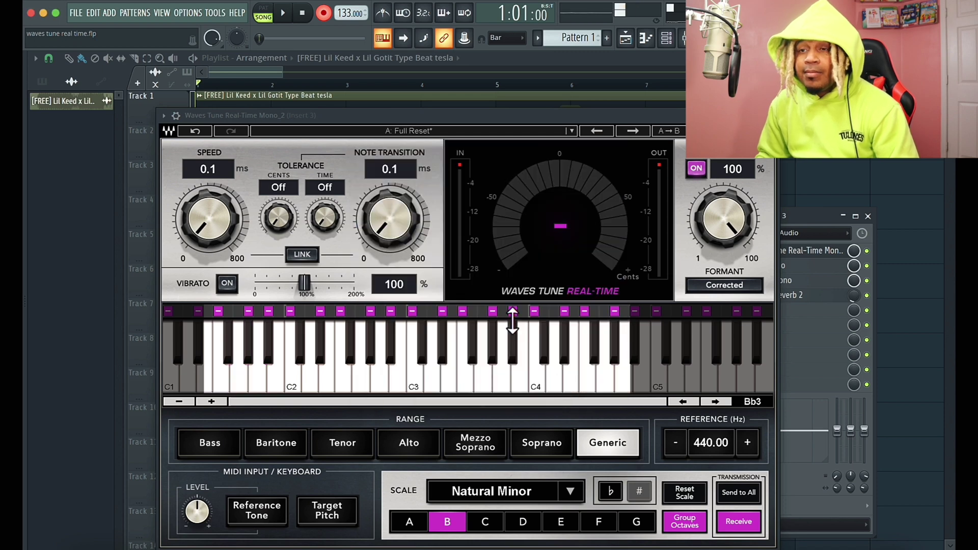
left_click_drag(407, 118, 323, 164)
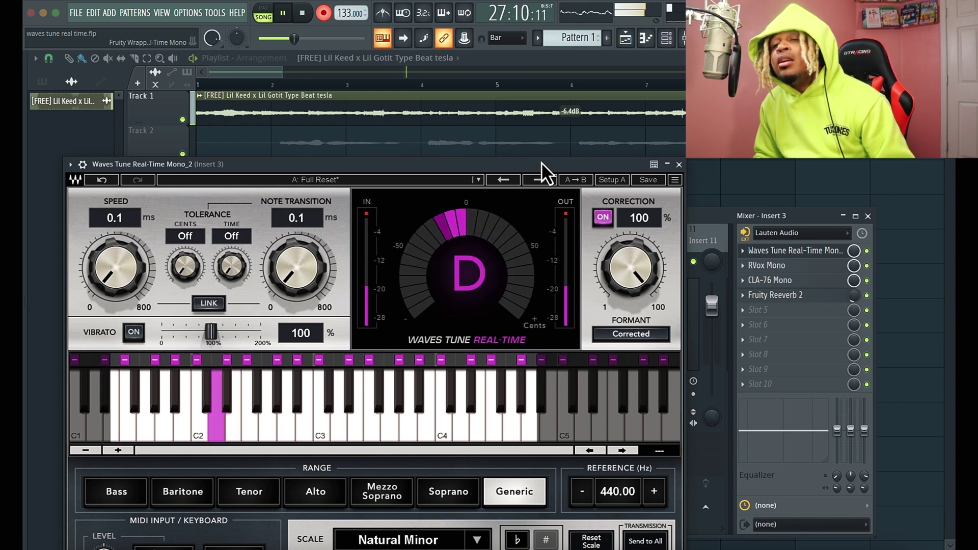
key("space")
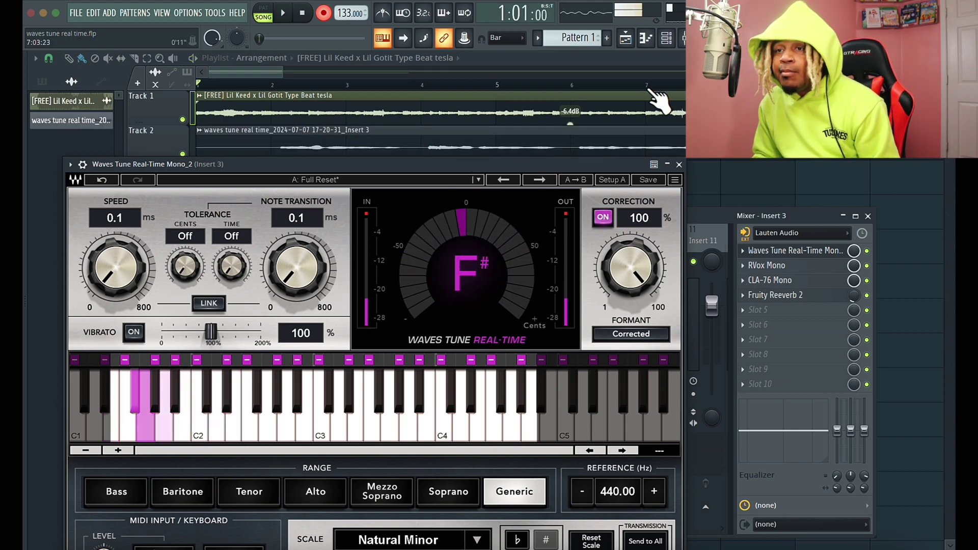
- Record a second vocal take over the beat from bar 8 to about bar 27, then stop the recording
key("space")
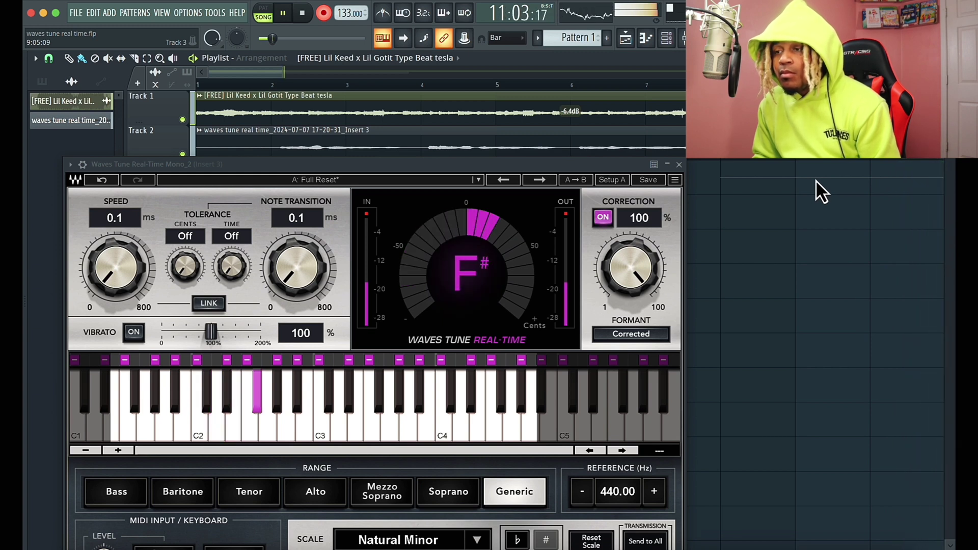
left_click_drag(282, 73, 337, 74)
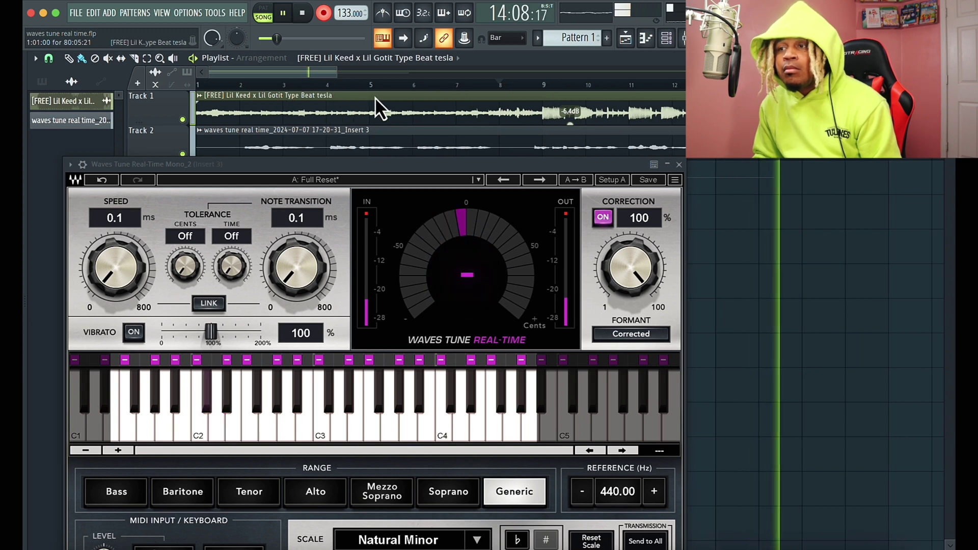
left_click(687, 39)
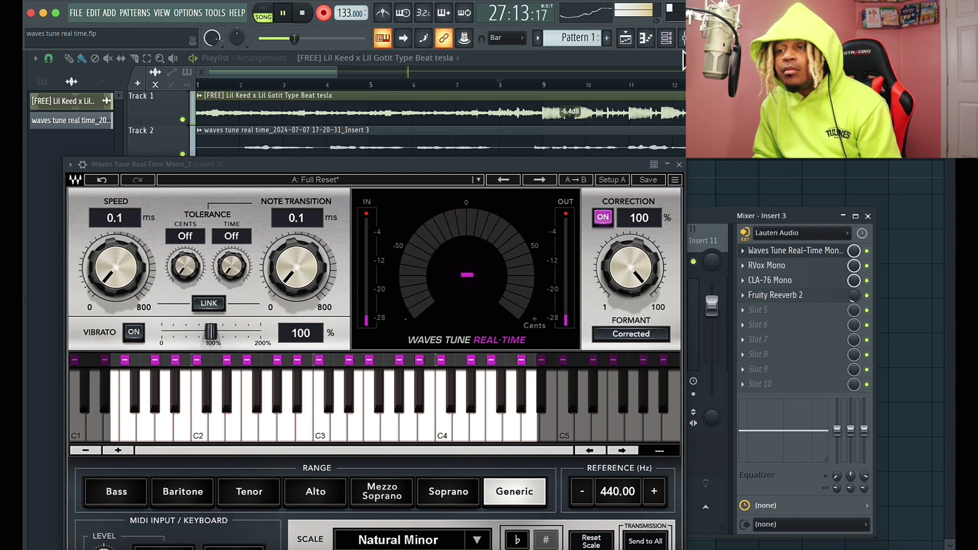
key("space")
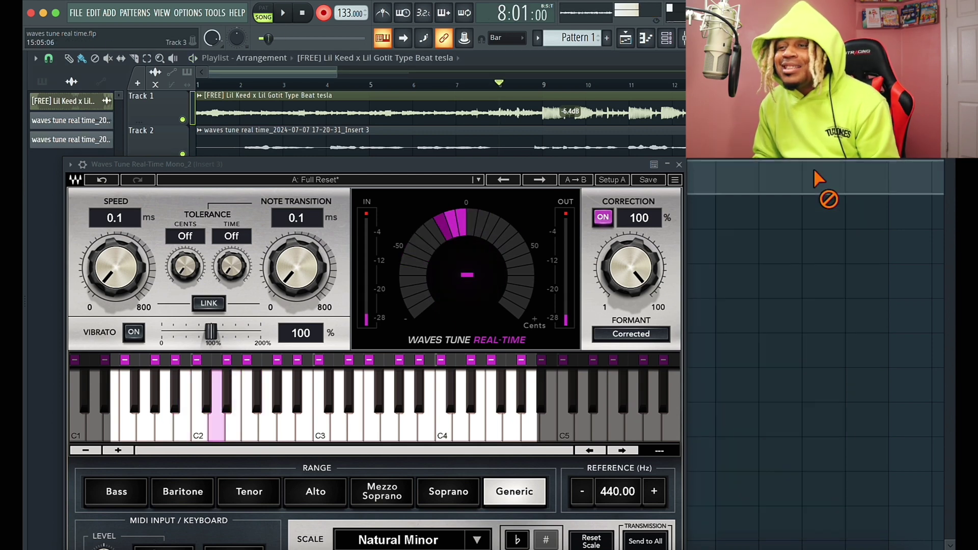